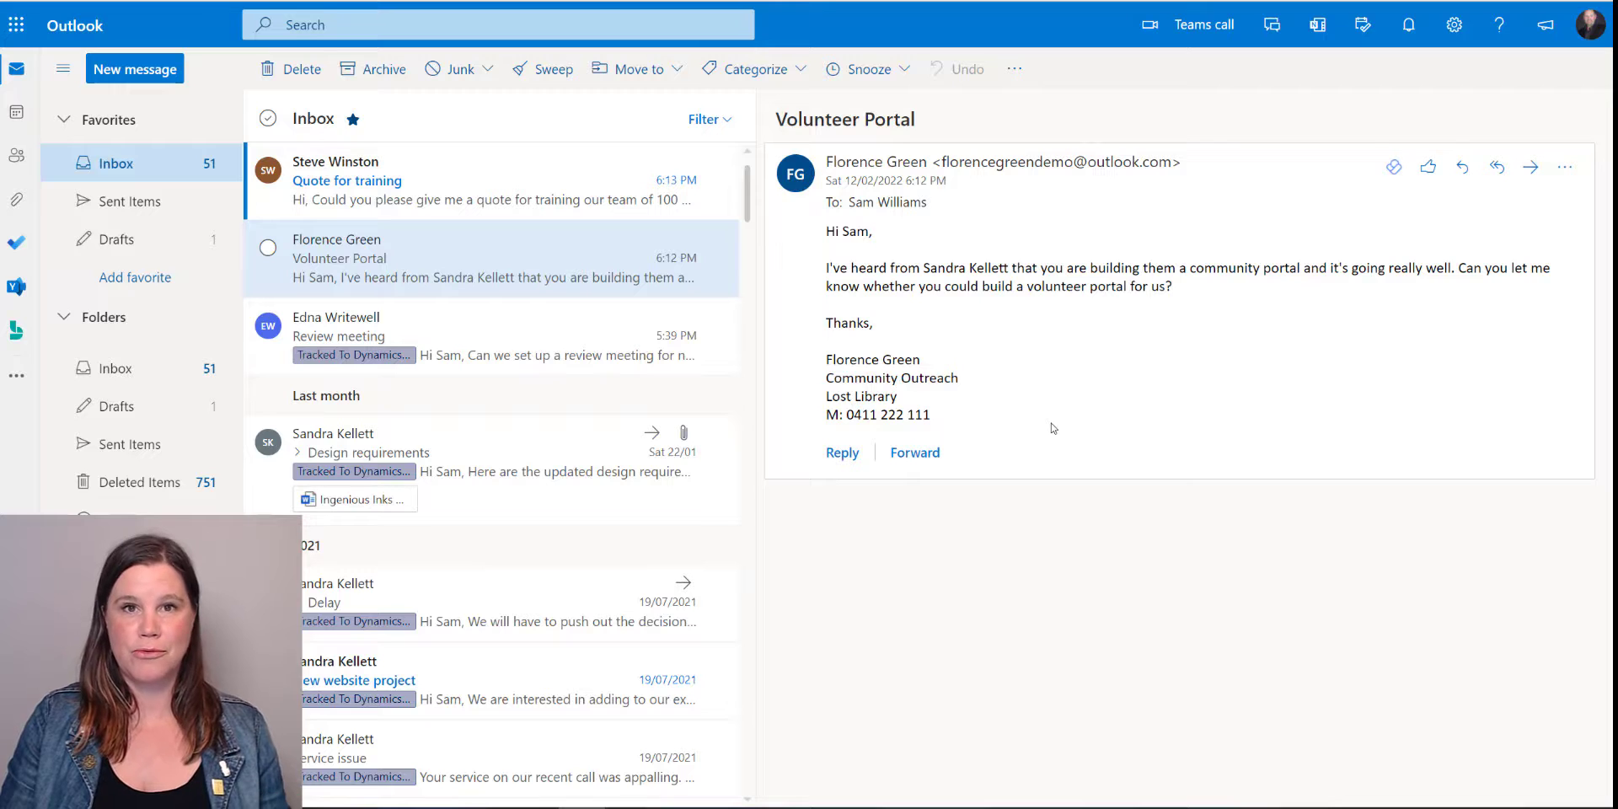
left_click(1566, 169)
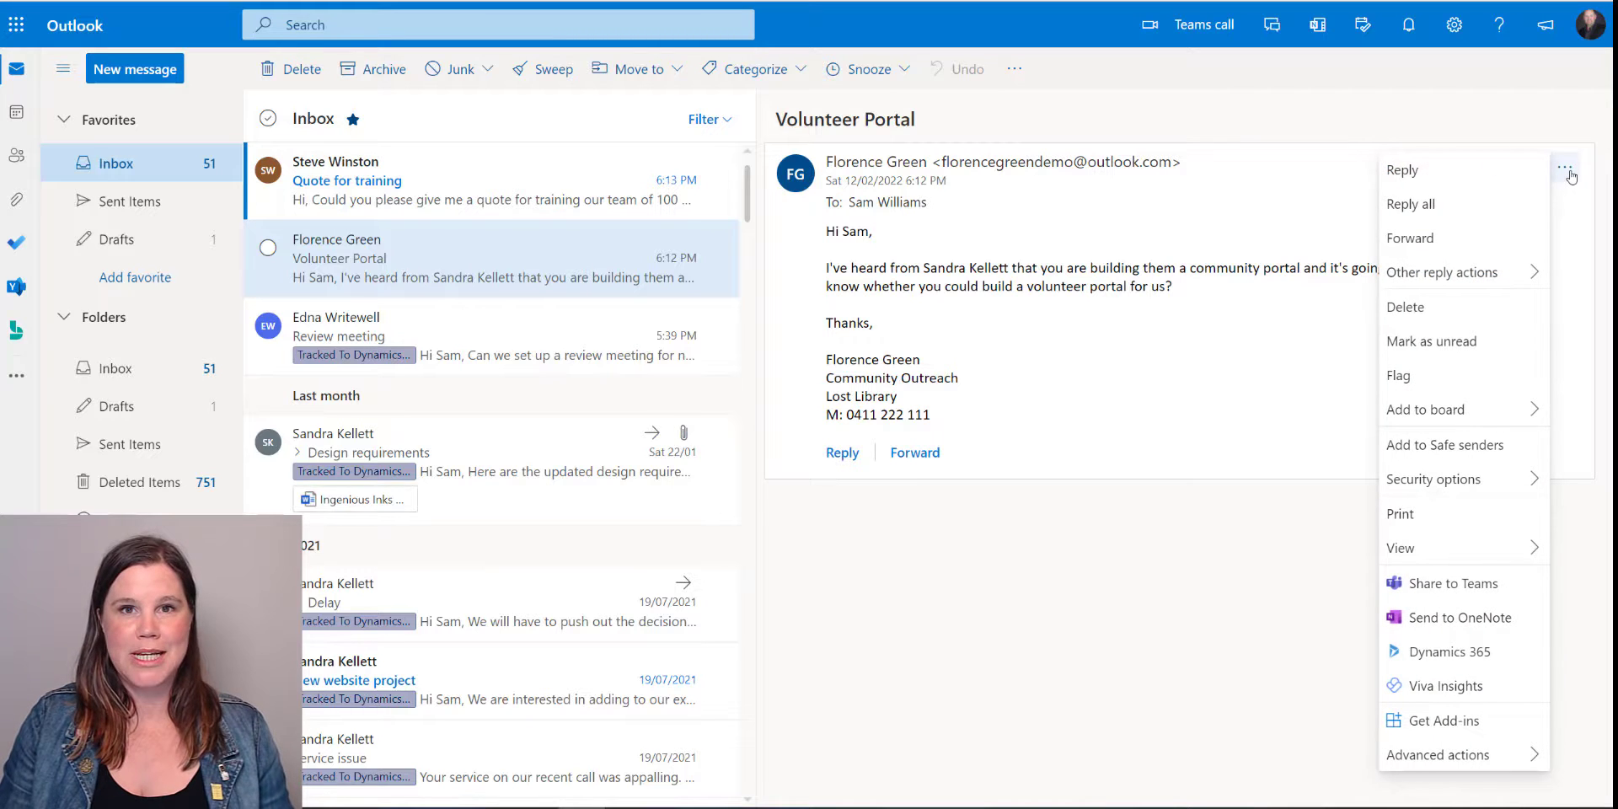
left_click(1465, 652)
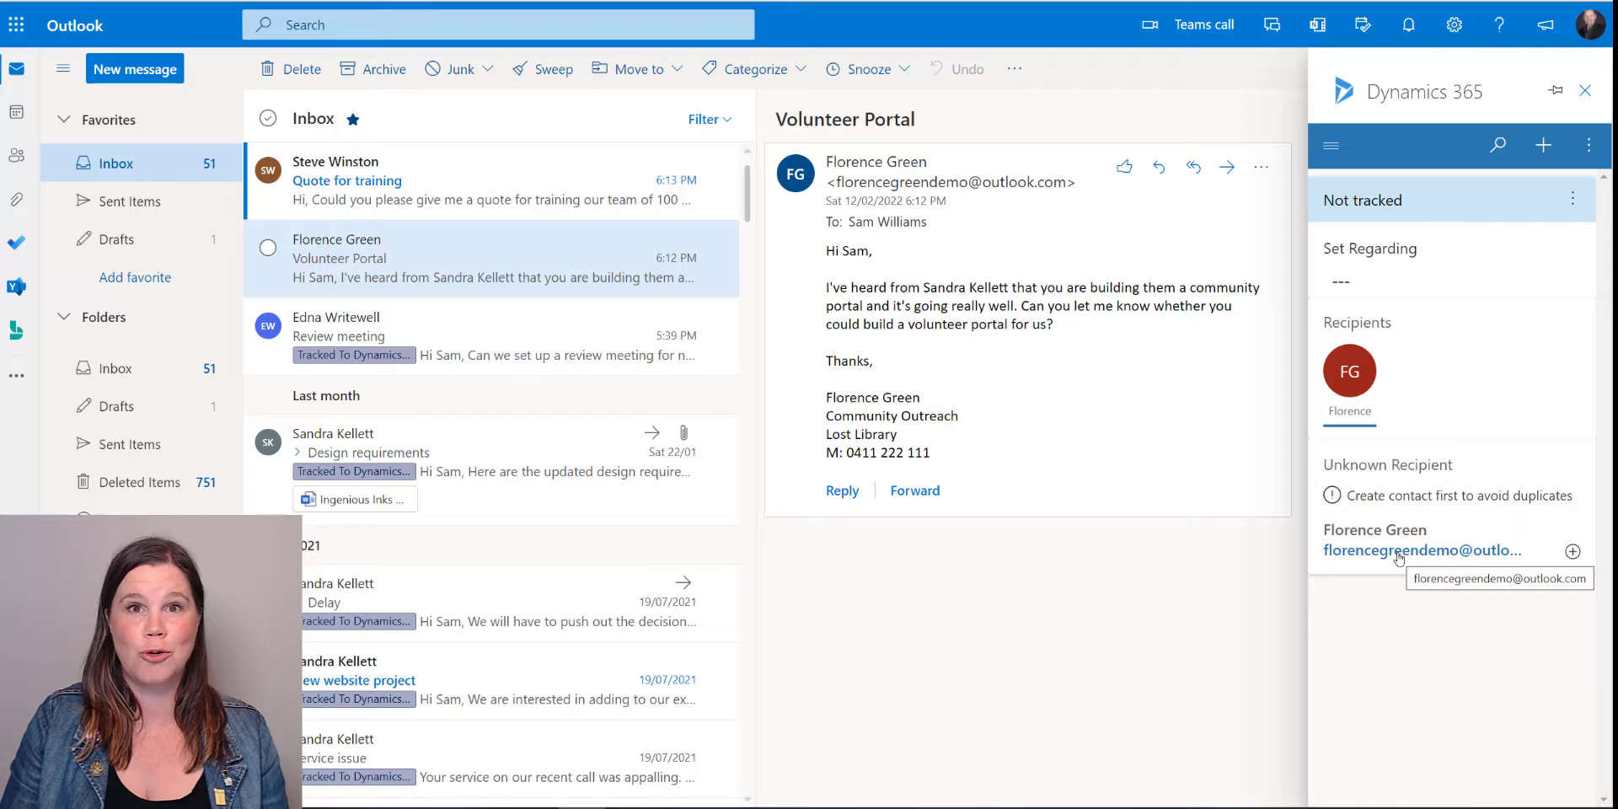
left_click(1572, 552)
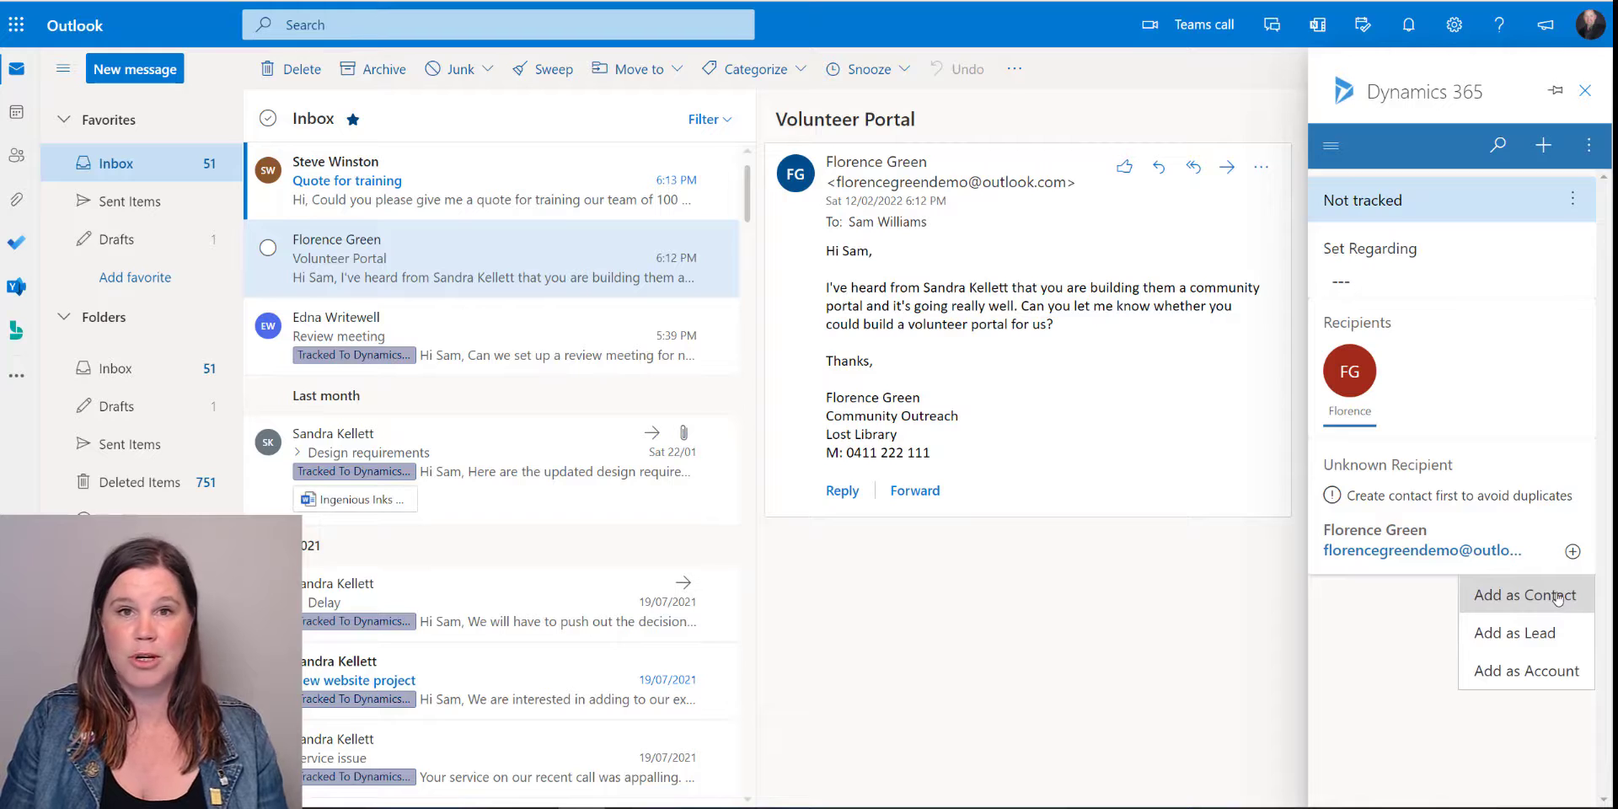
left_click(1557, 597)
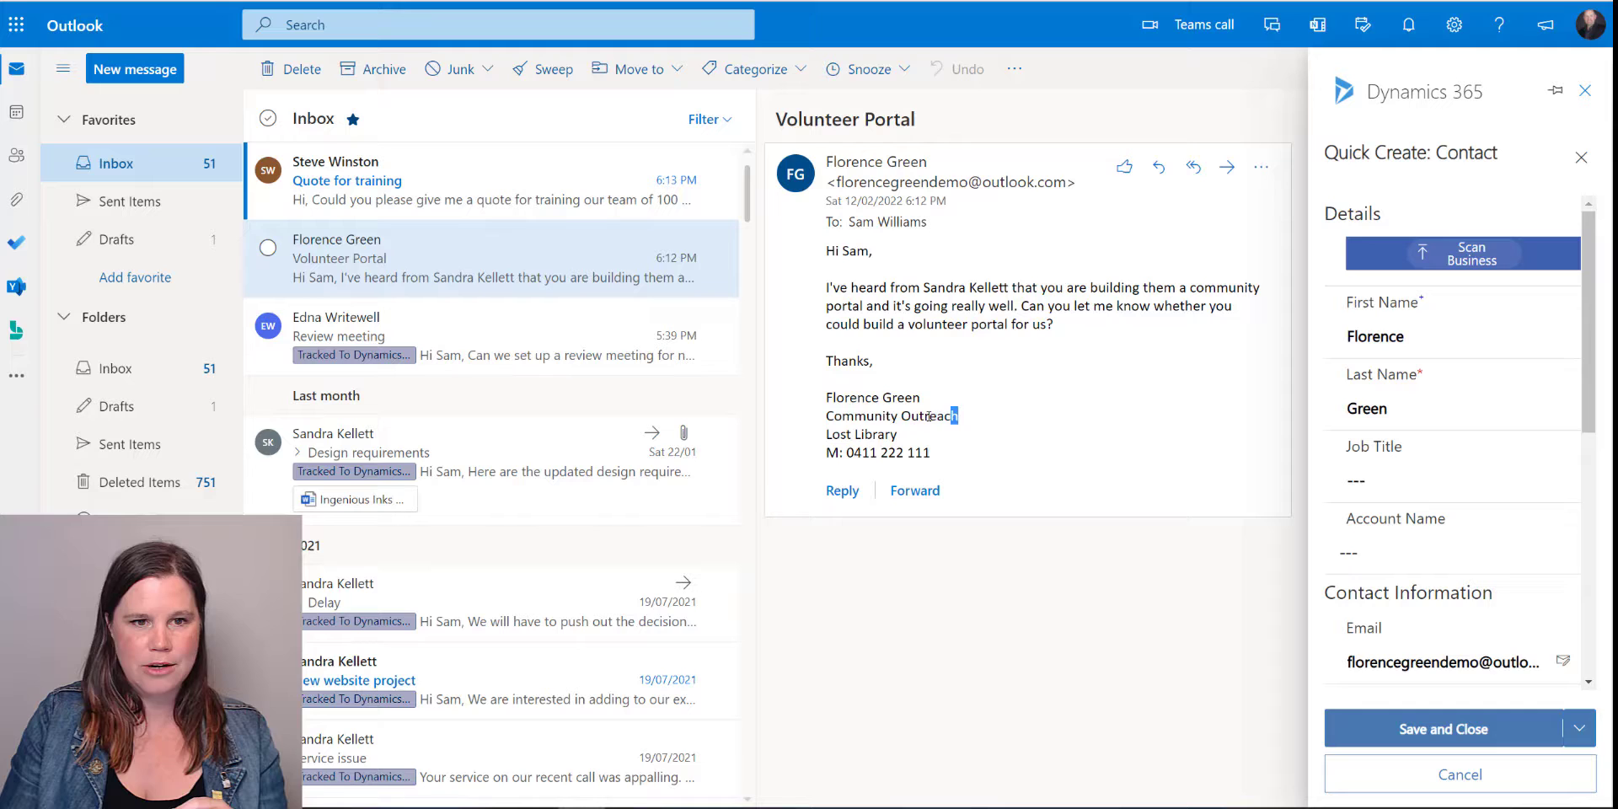
left_click_drag(960, 415, 819, 418)
key("ctrl+c")
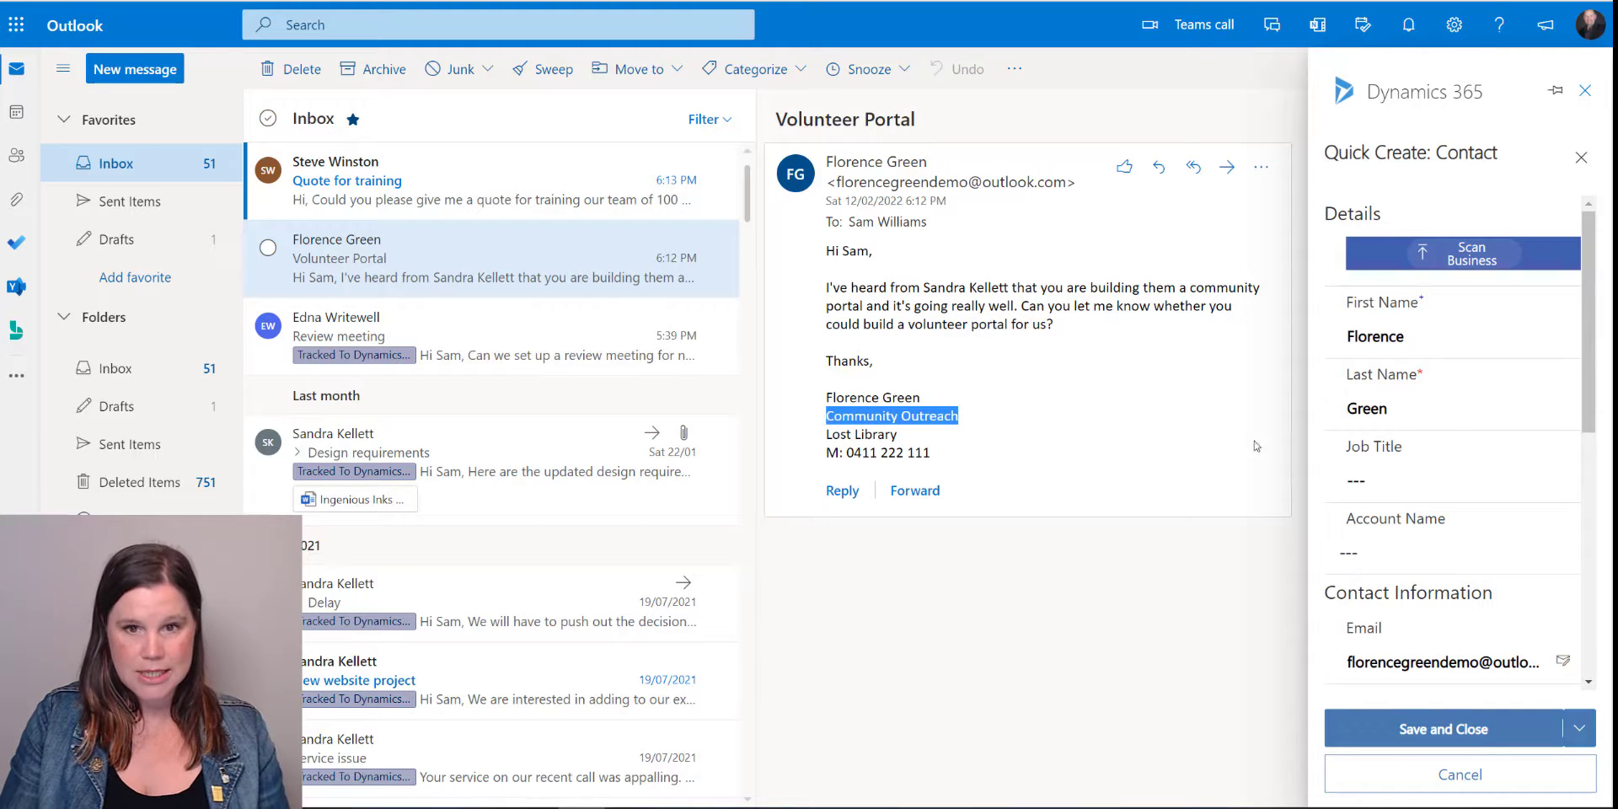
left_click(1415, 476)
key("ctrl+v")
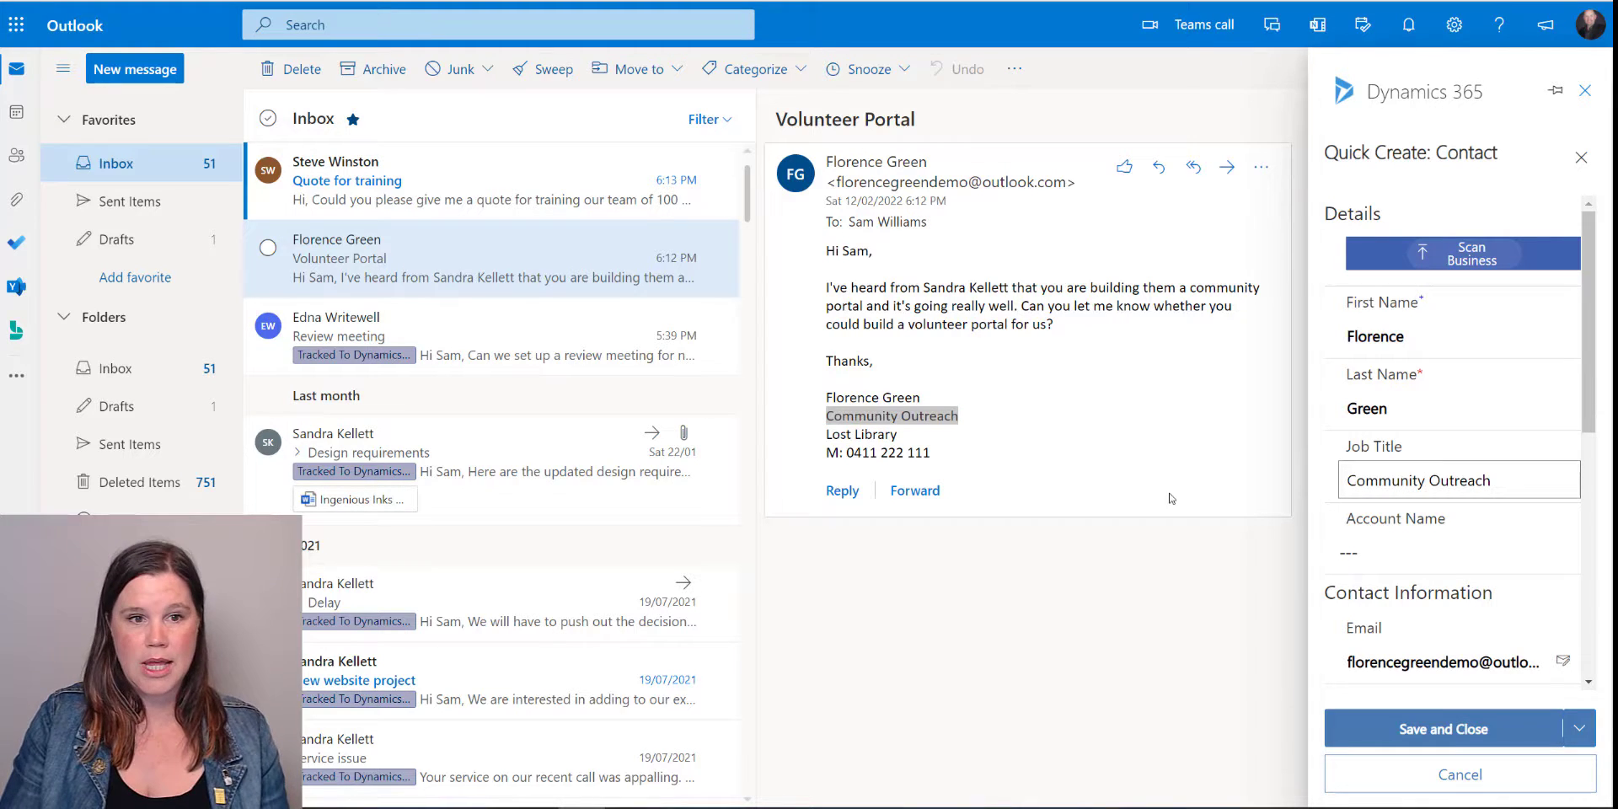
left_click_drag(846, 452, 929, 453)
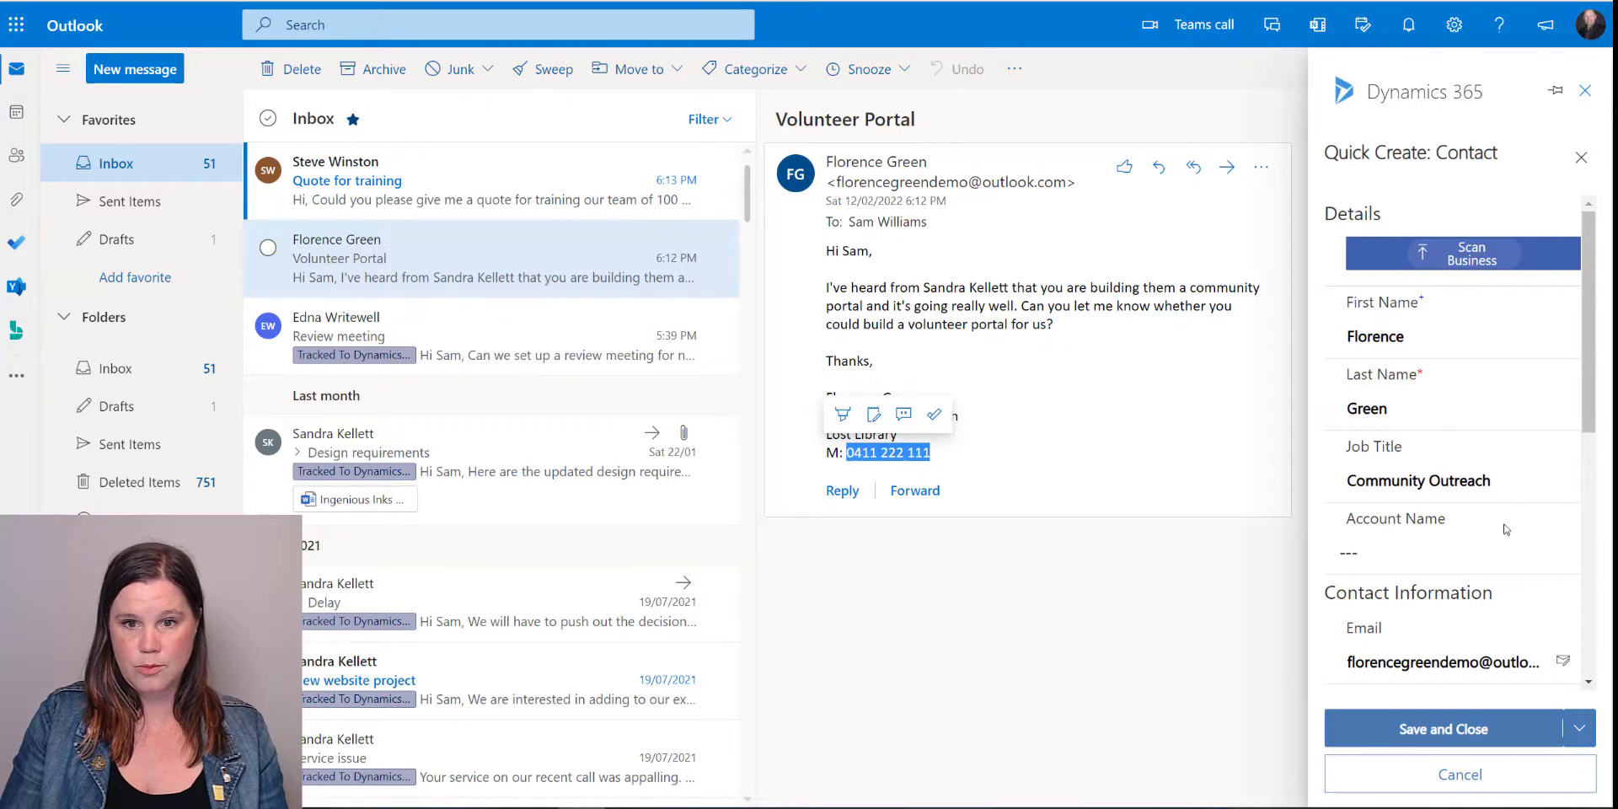
scroll(1415, 573, "down", 2)
left_click(1402, 594)
key("ctrl+v")
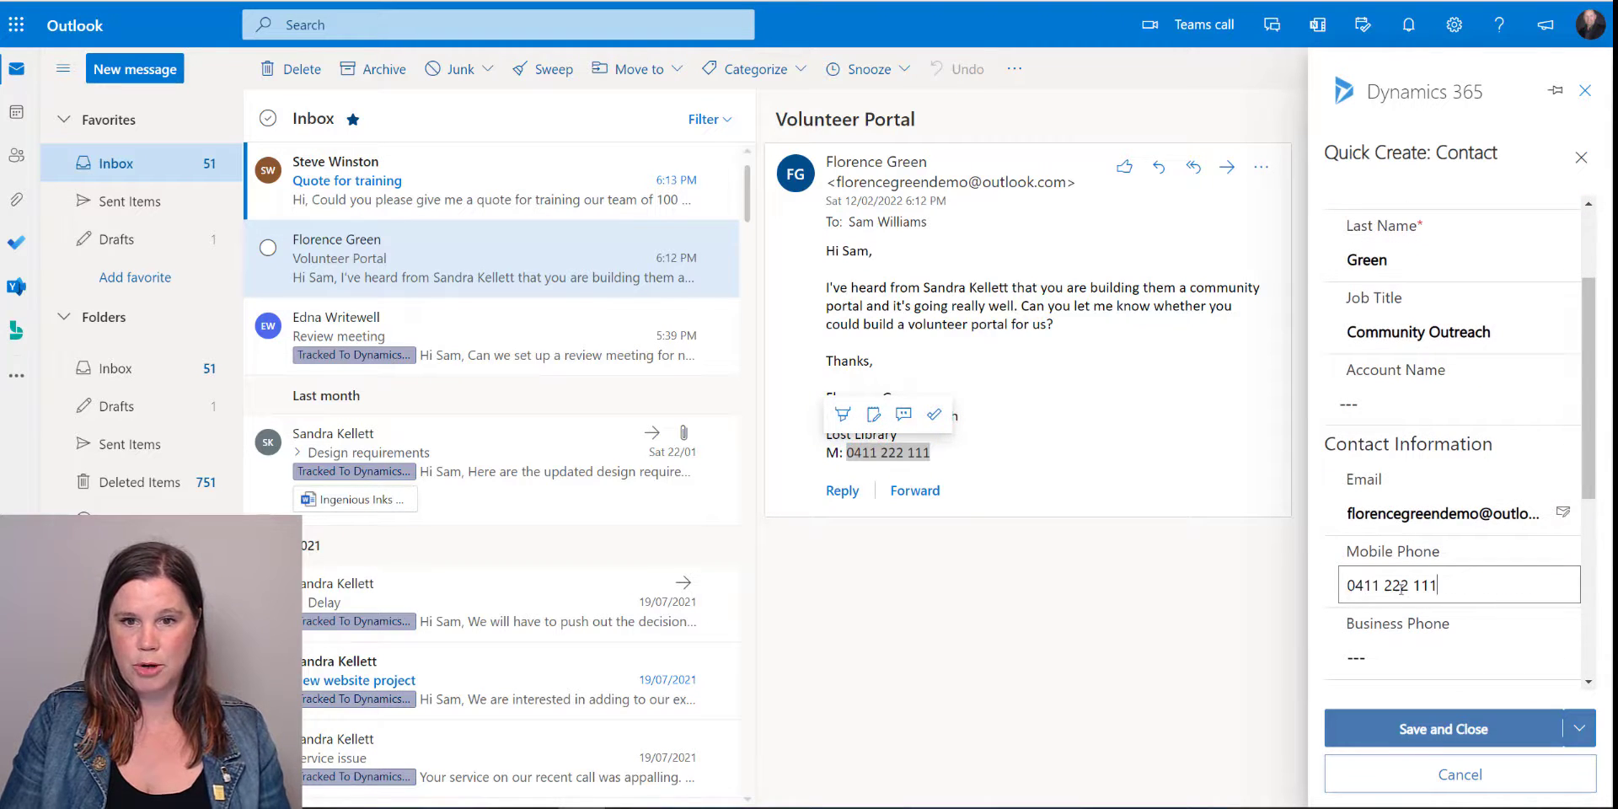
left_click(1084, 447)
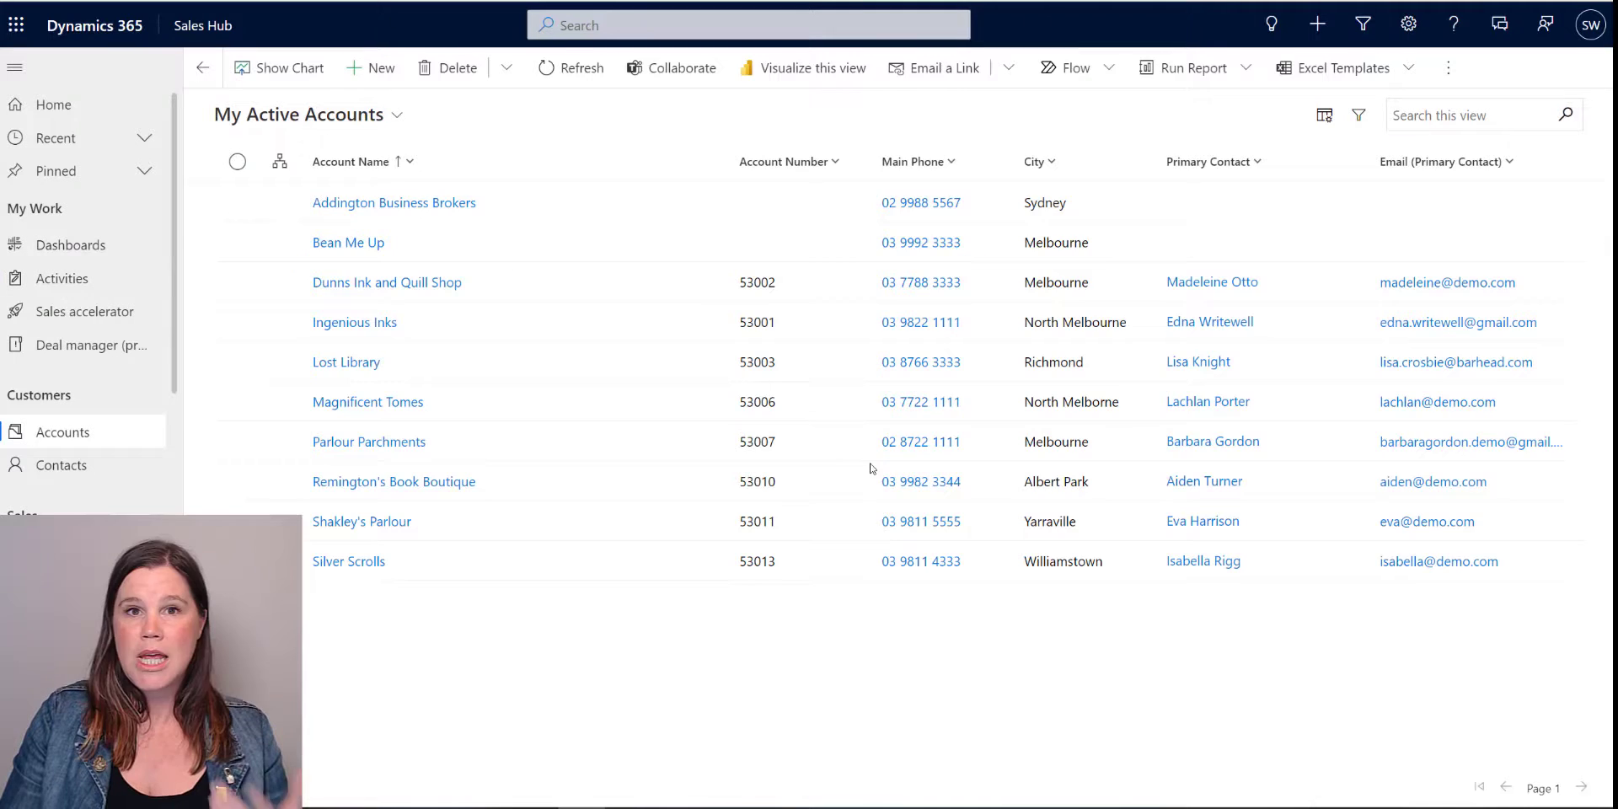
- Open the Lost Library account record and scroll through its details and timeline
left_click(374, 369)
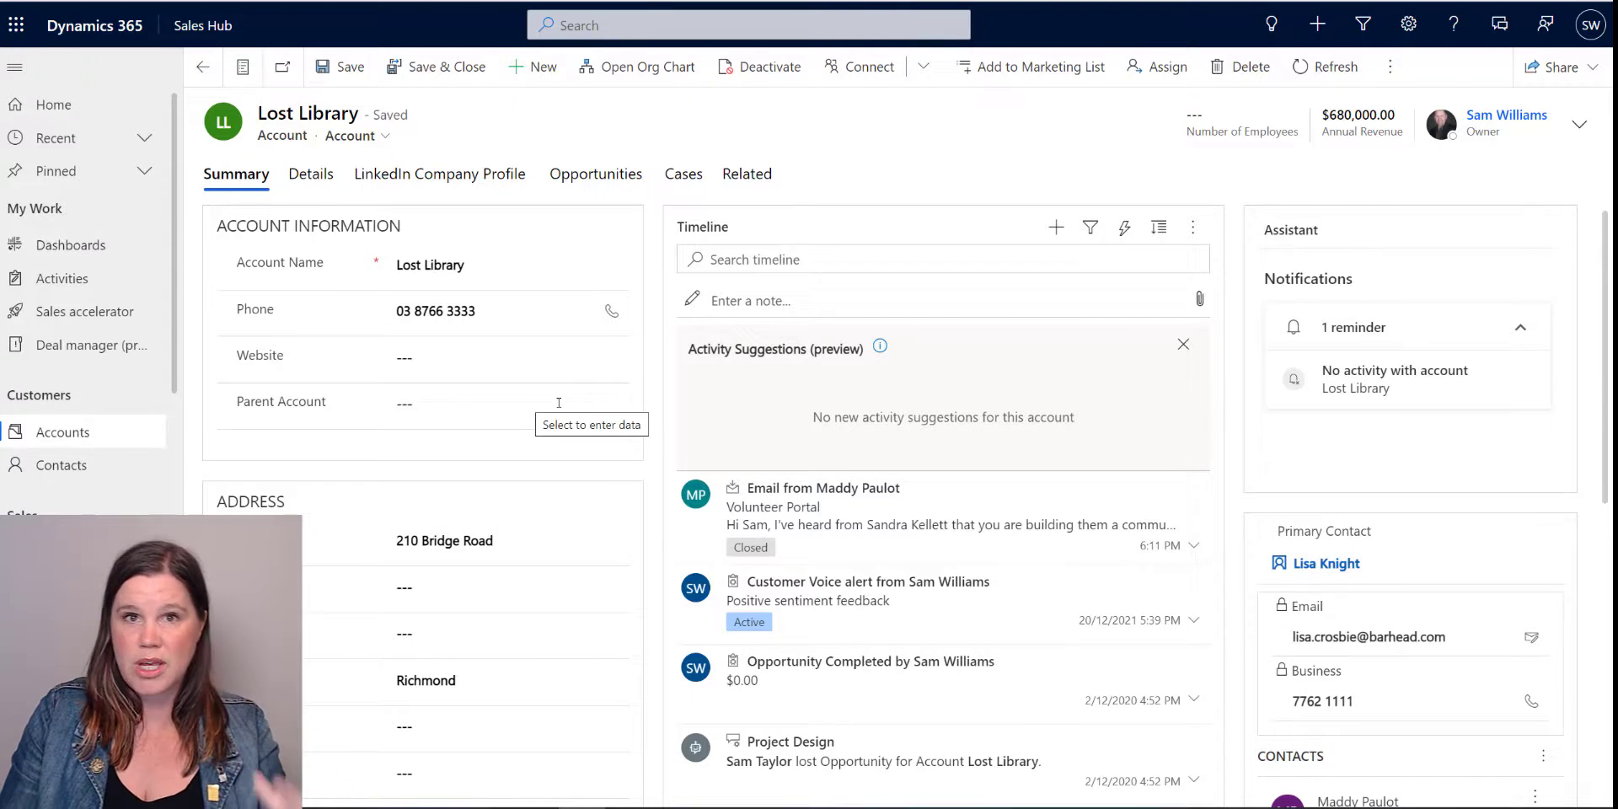
scroll(992, 504, "down", 2)
scroll(992, 504, "down", 1)
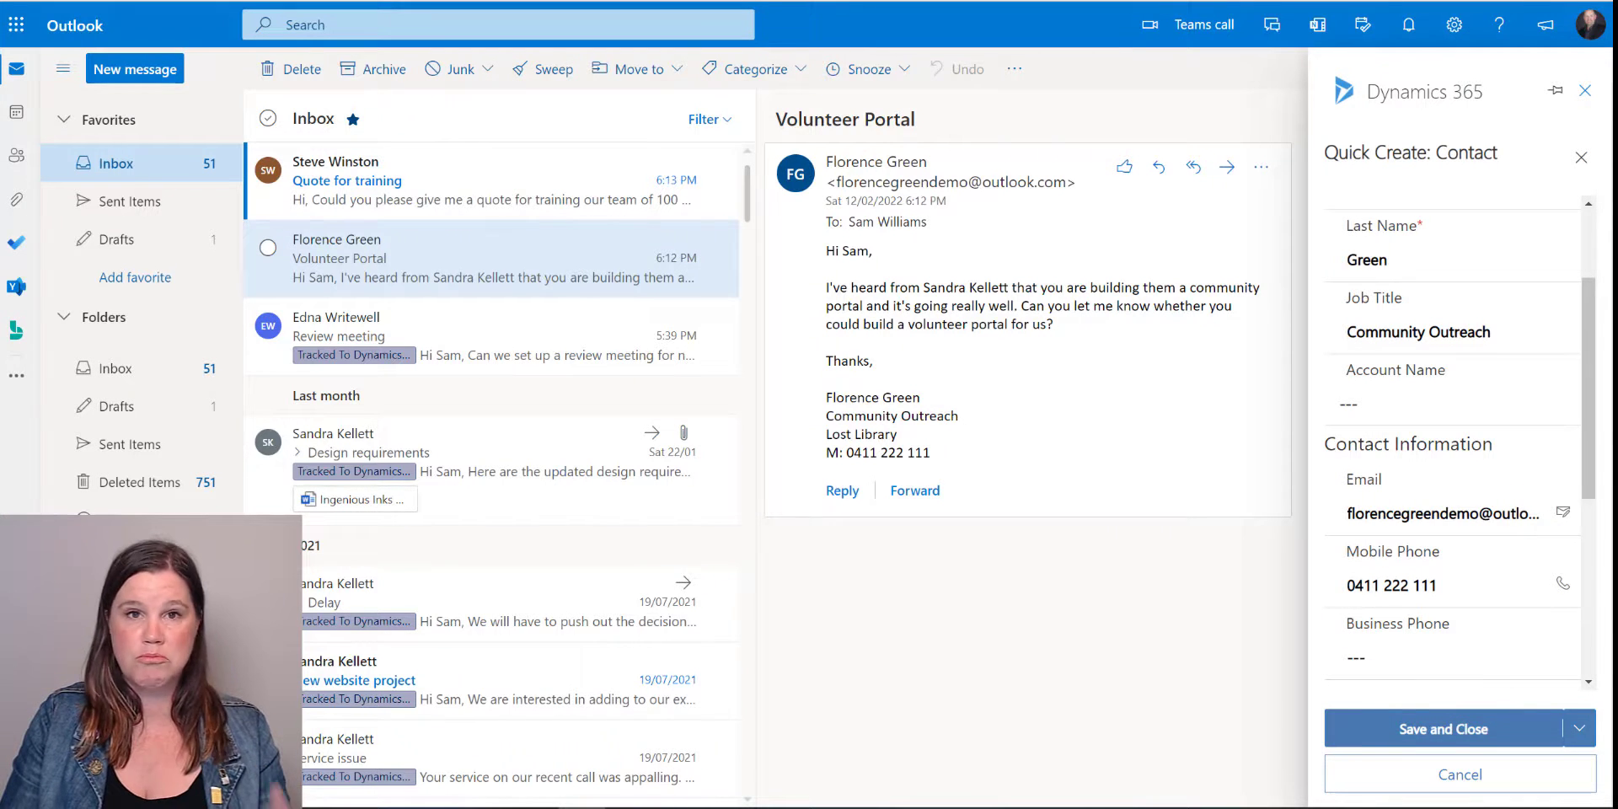
left_click(1354, 402)
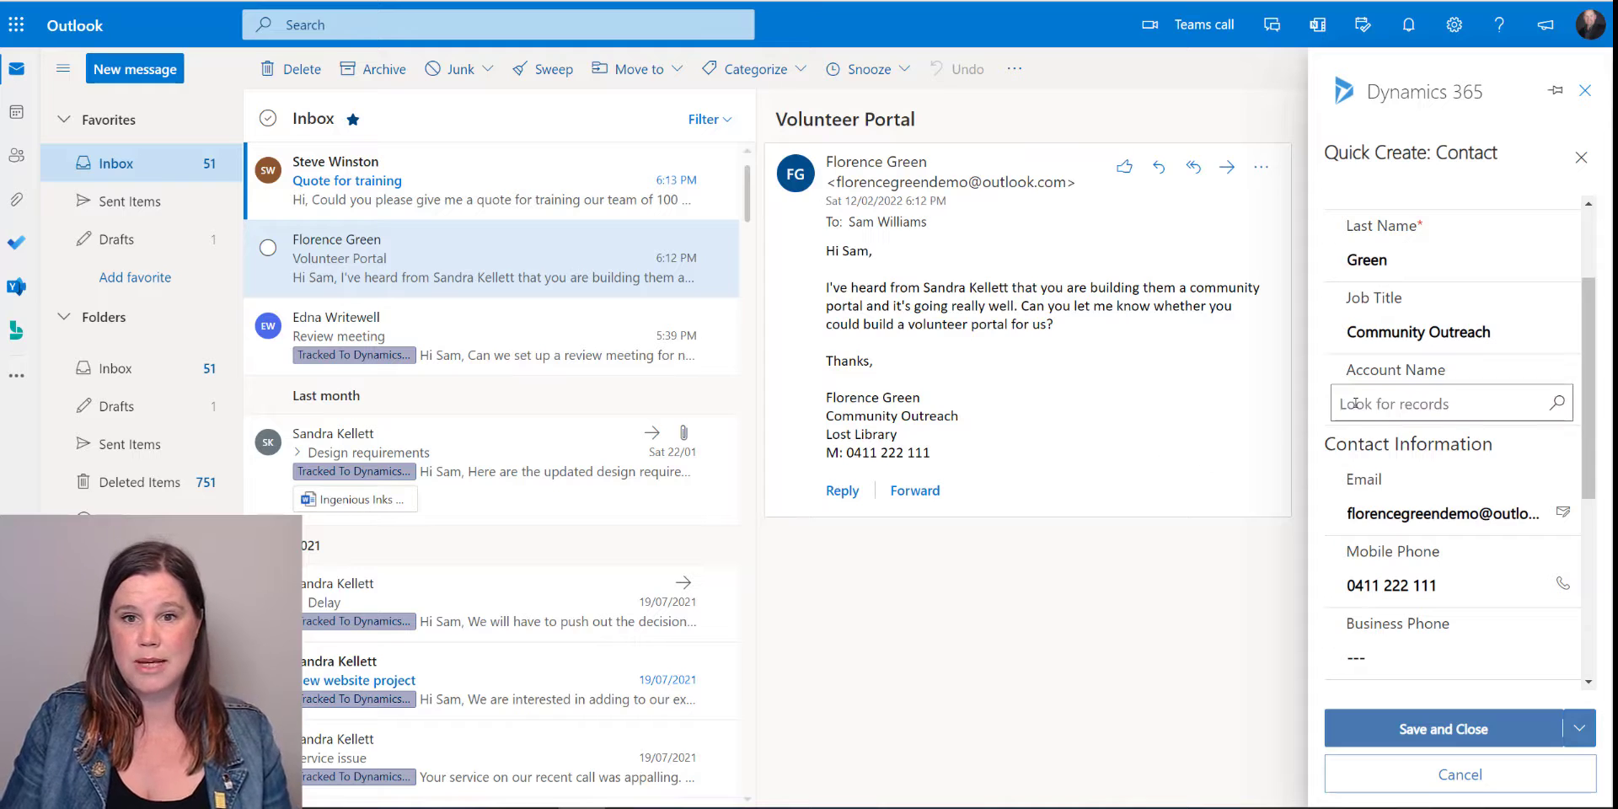
left_click(1354, 402)
type("lo")
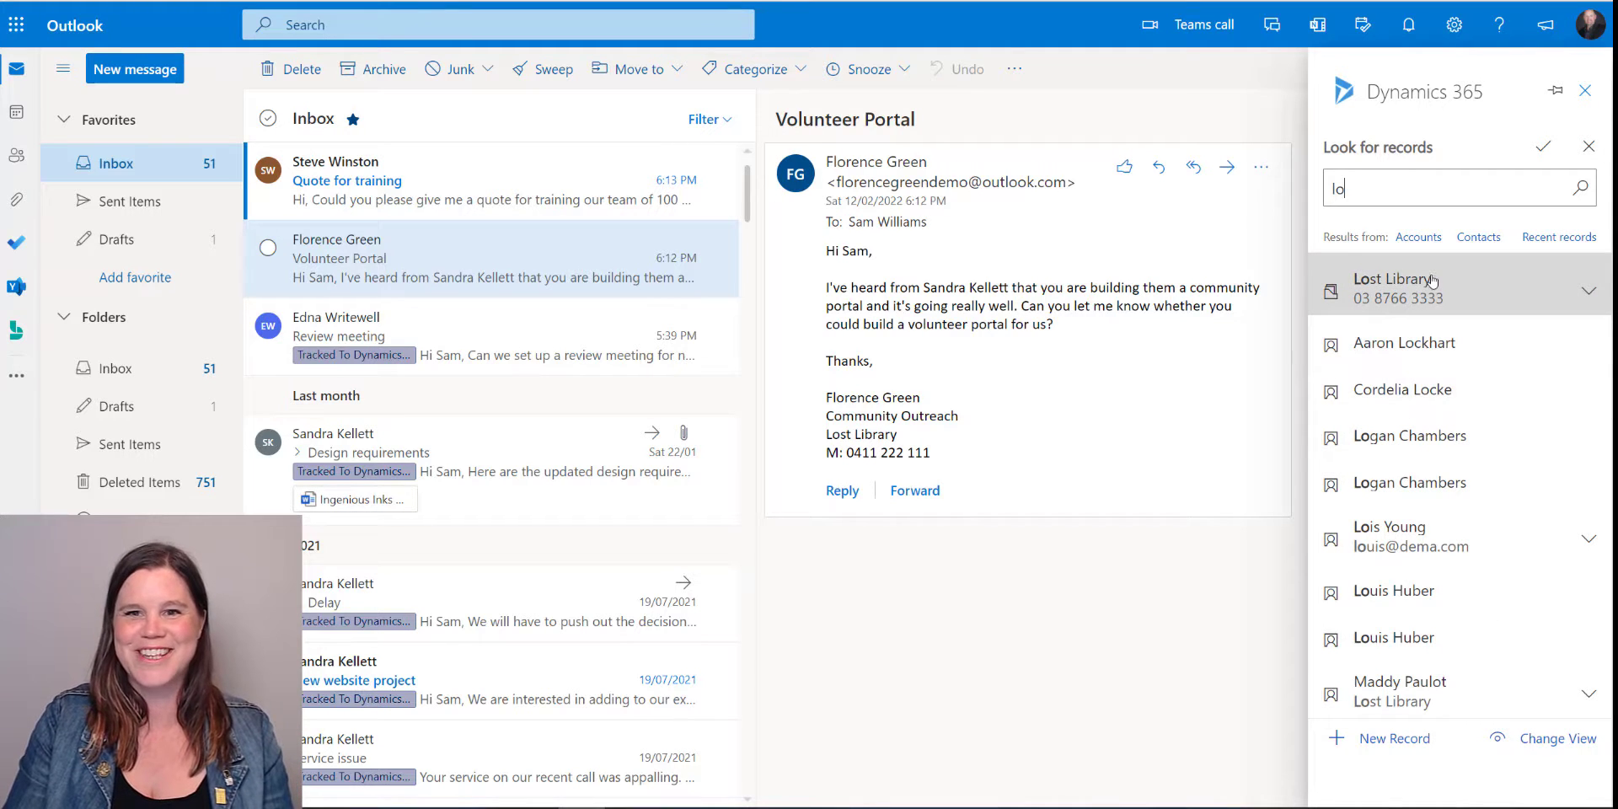
left_click(1591, 292)
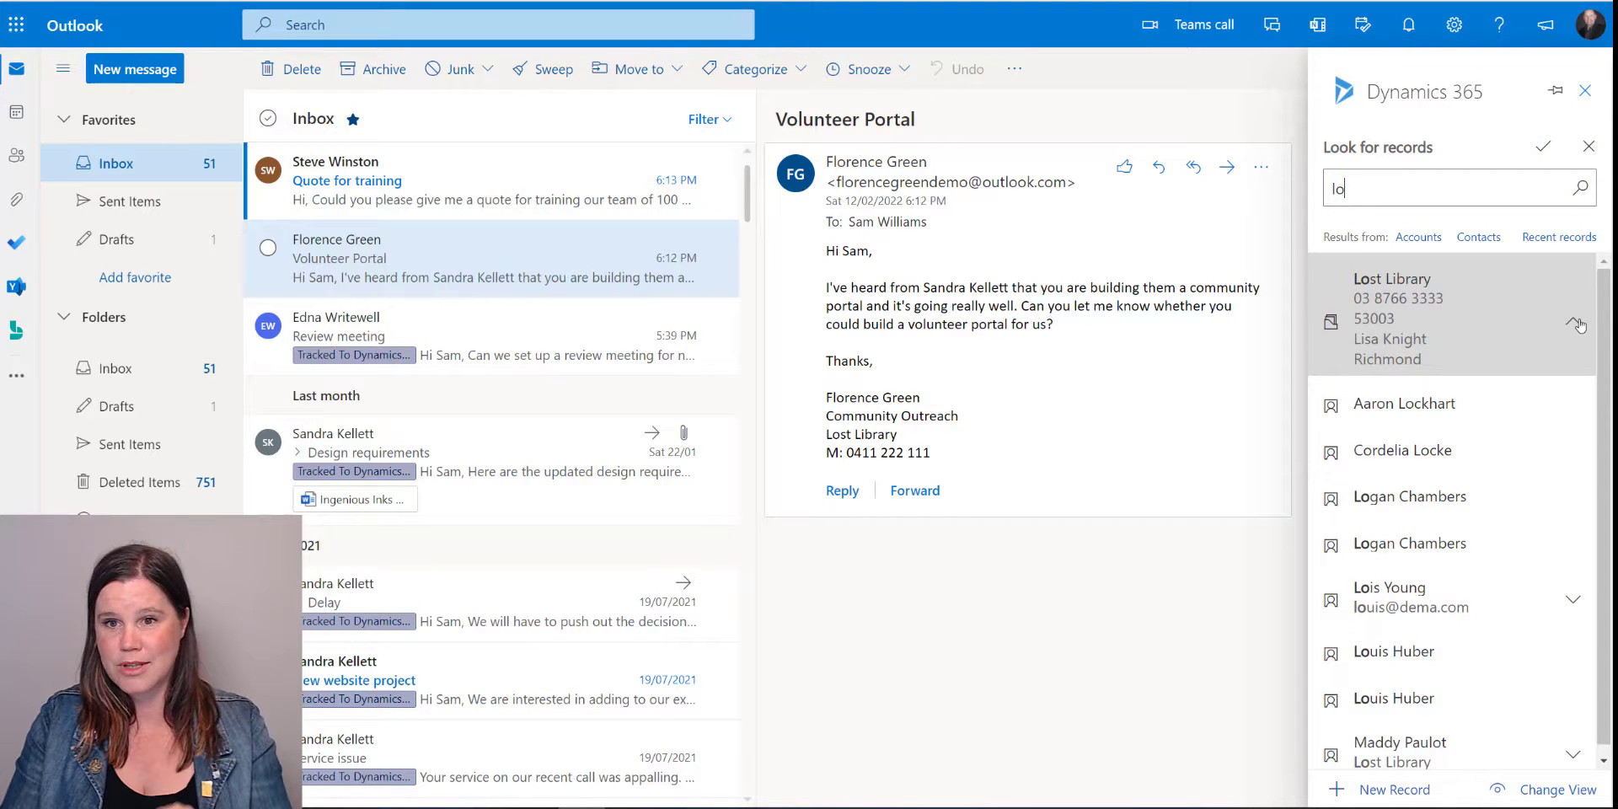
left_click(1574, 323)
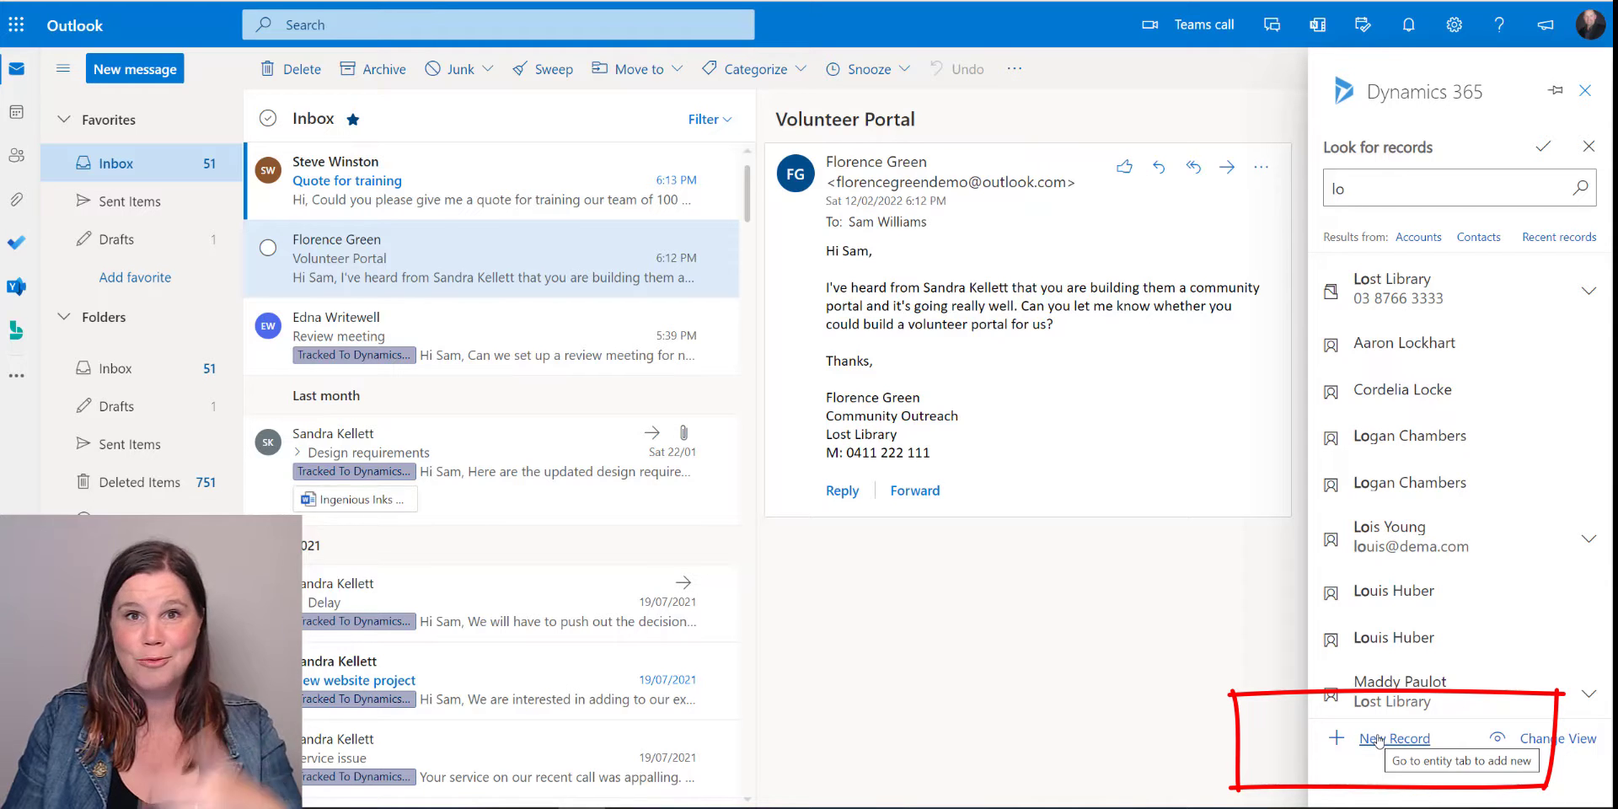
left_click(1378, 740)
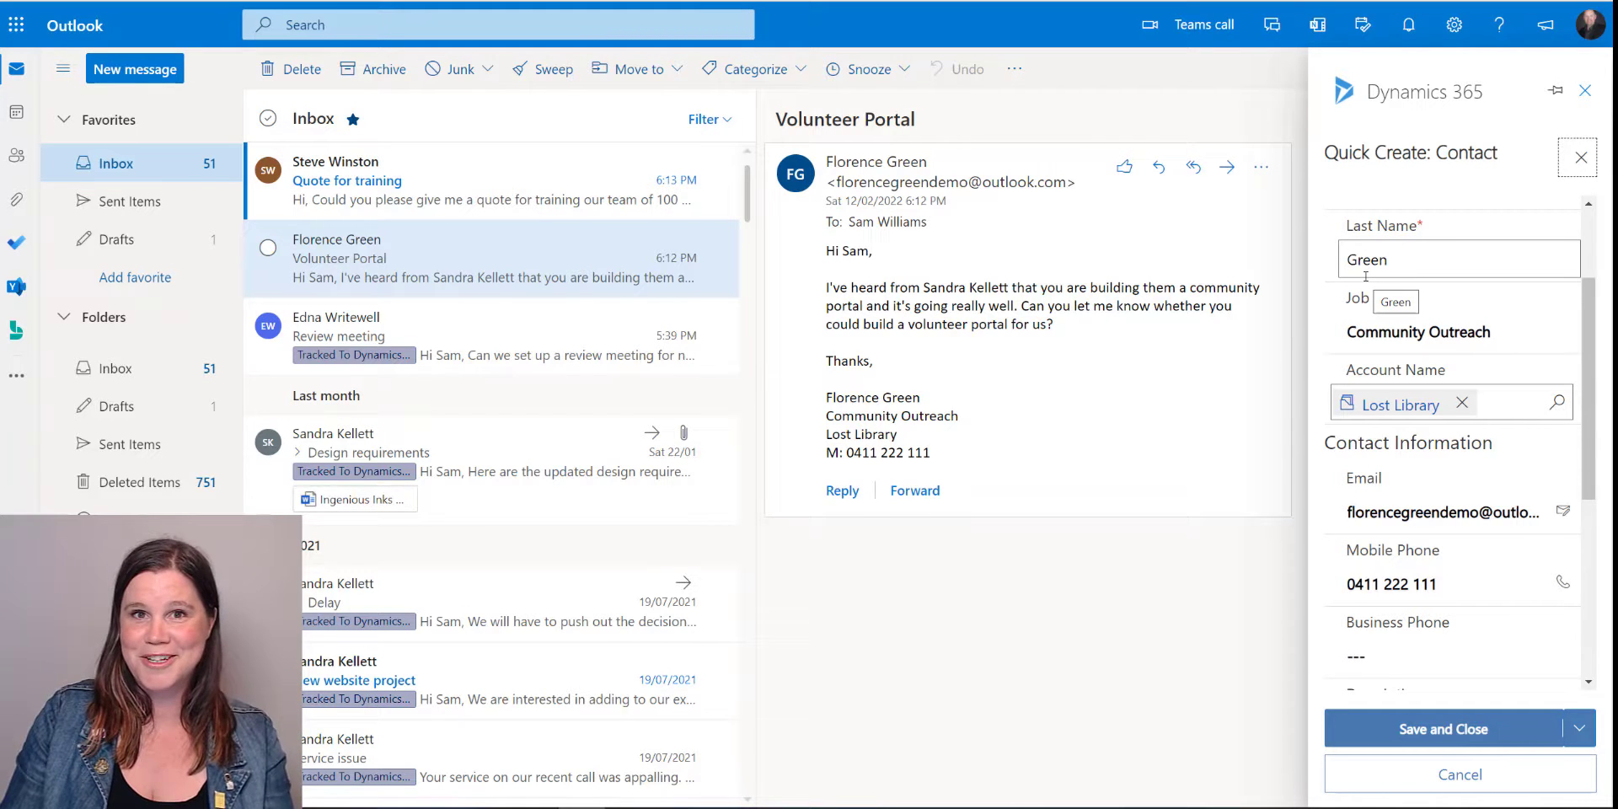
left_click(1445, 732)
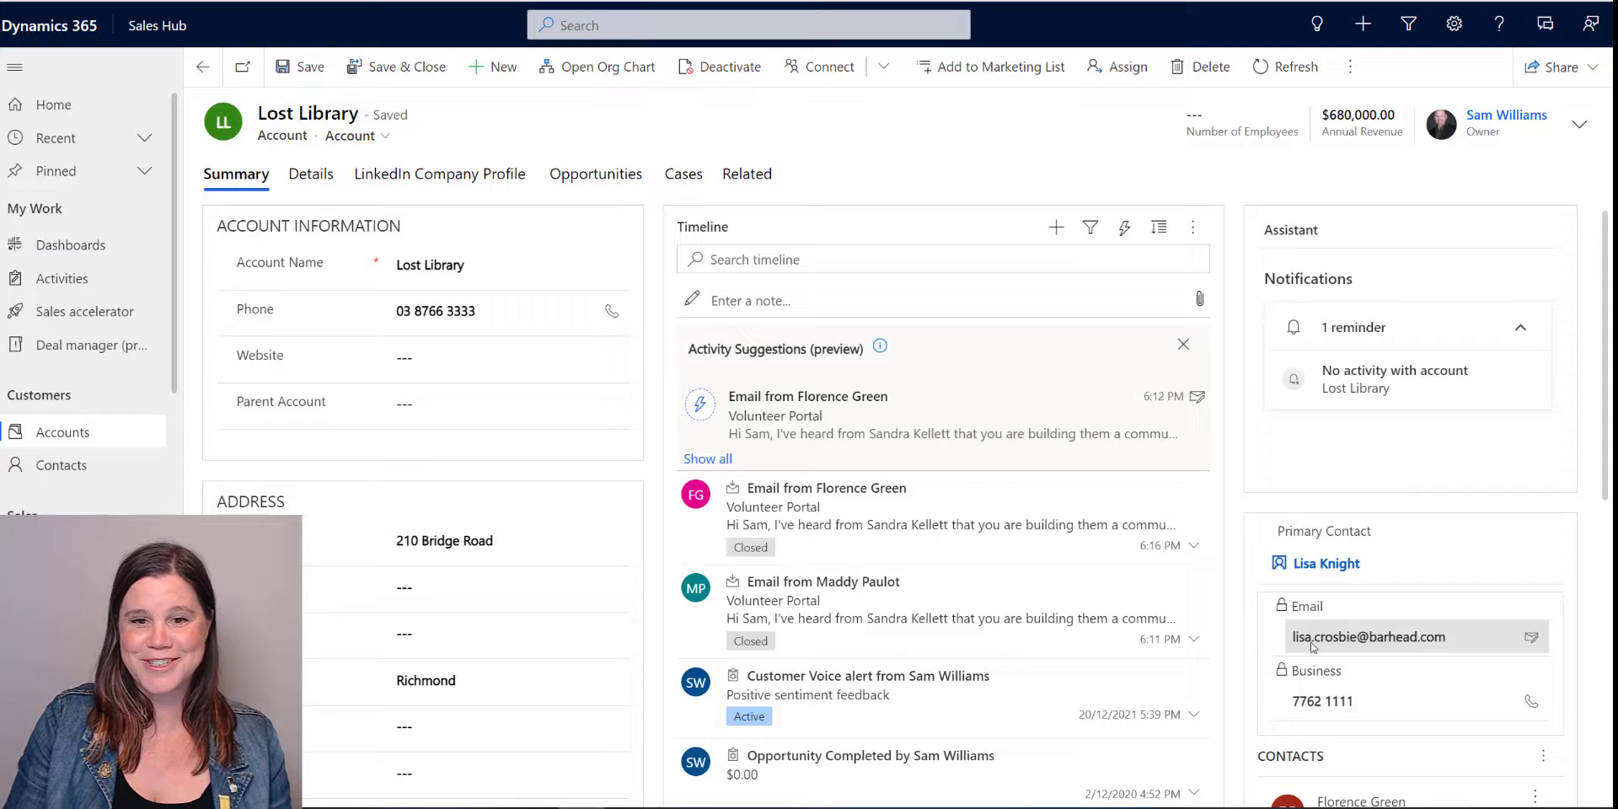
scroll(1343, 672, "down", 2)
mouse_move(1409, 634)
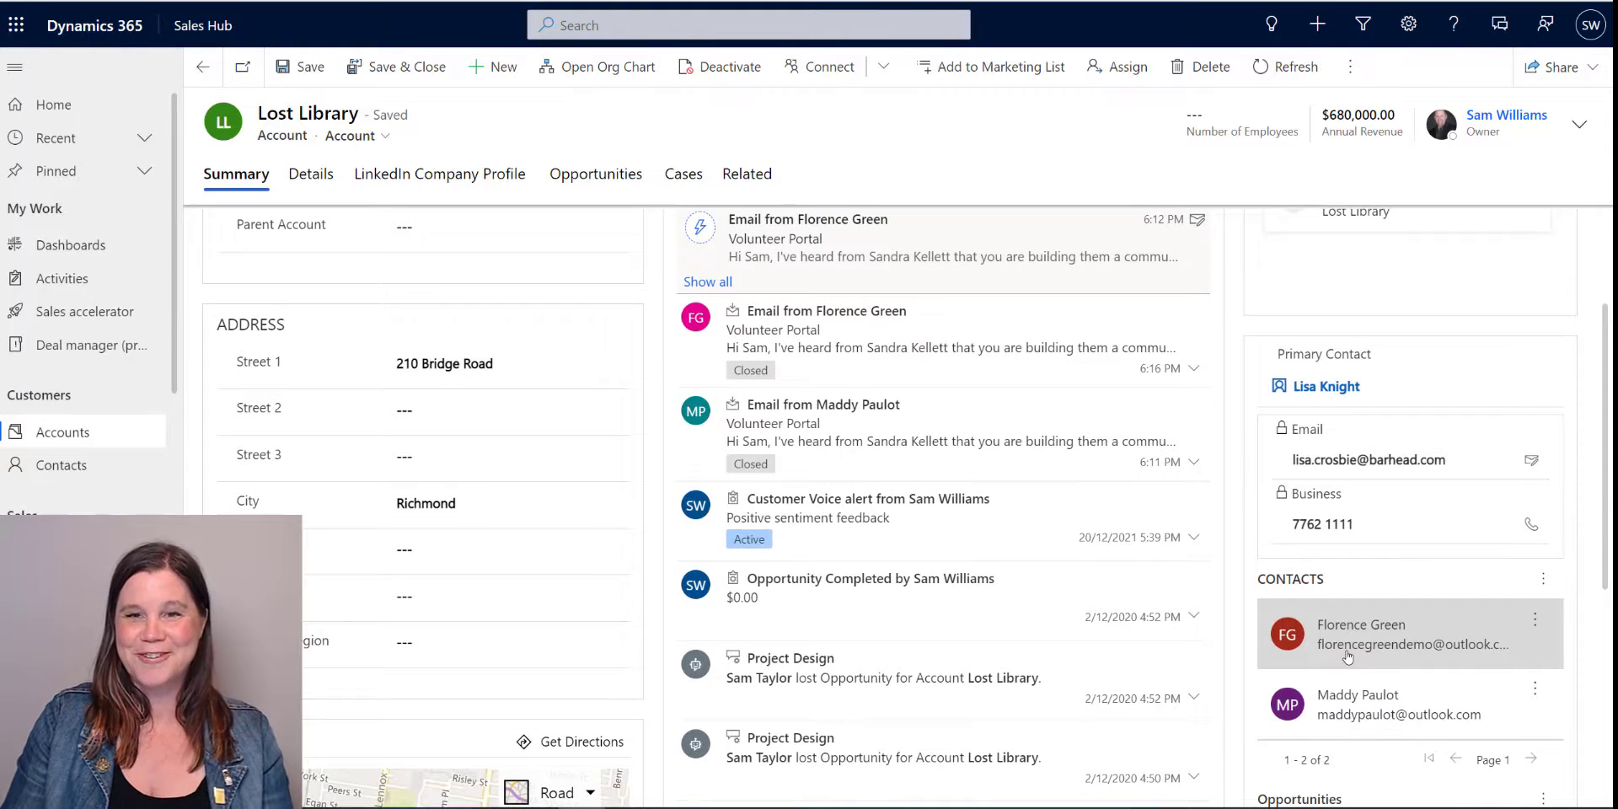
scroll(969, 607, "up", 1)
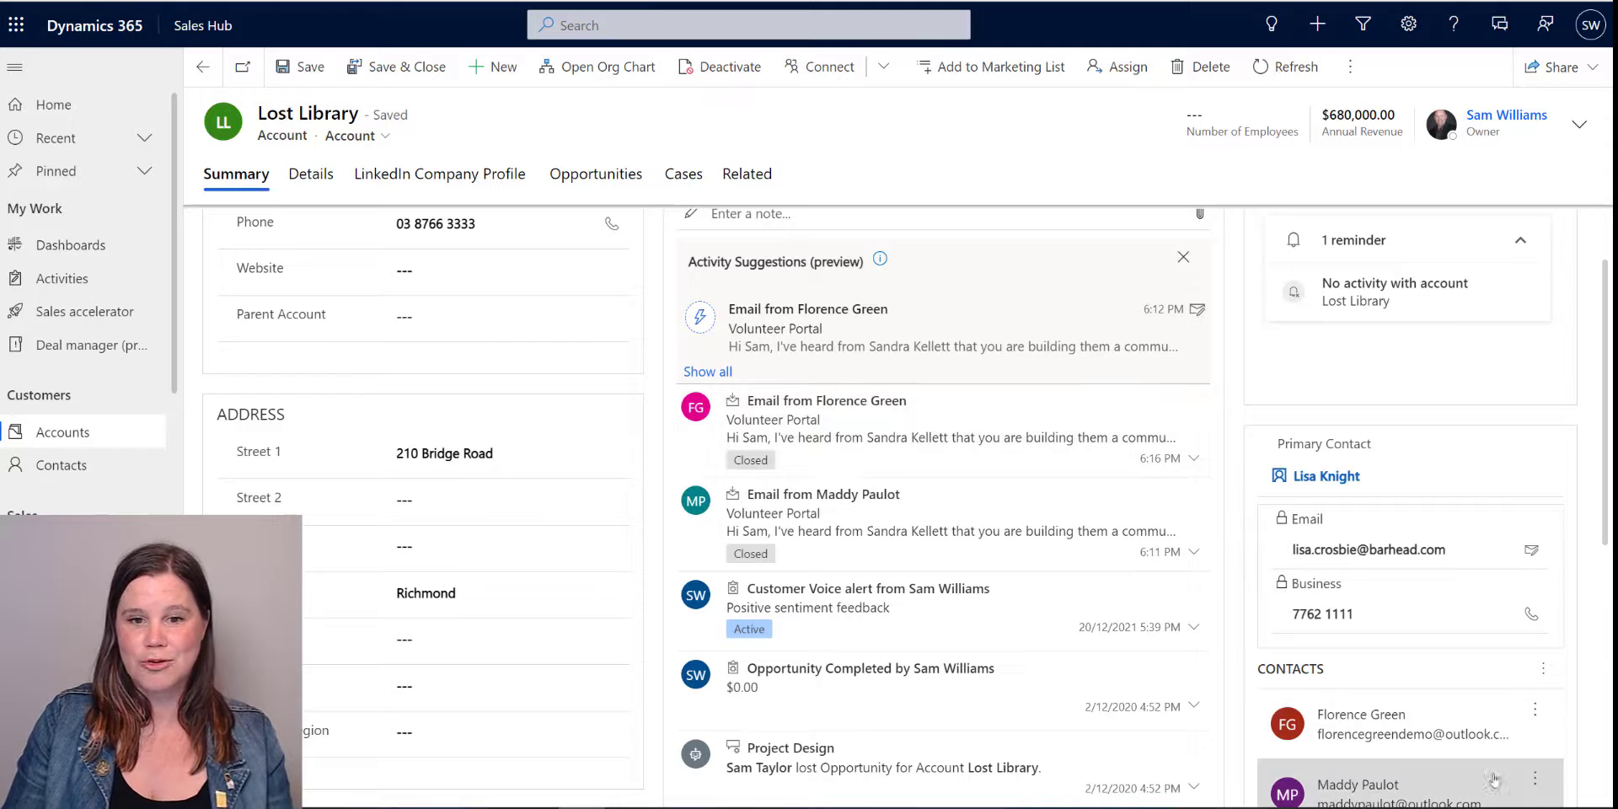
left_click(1362, 721)
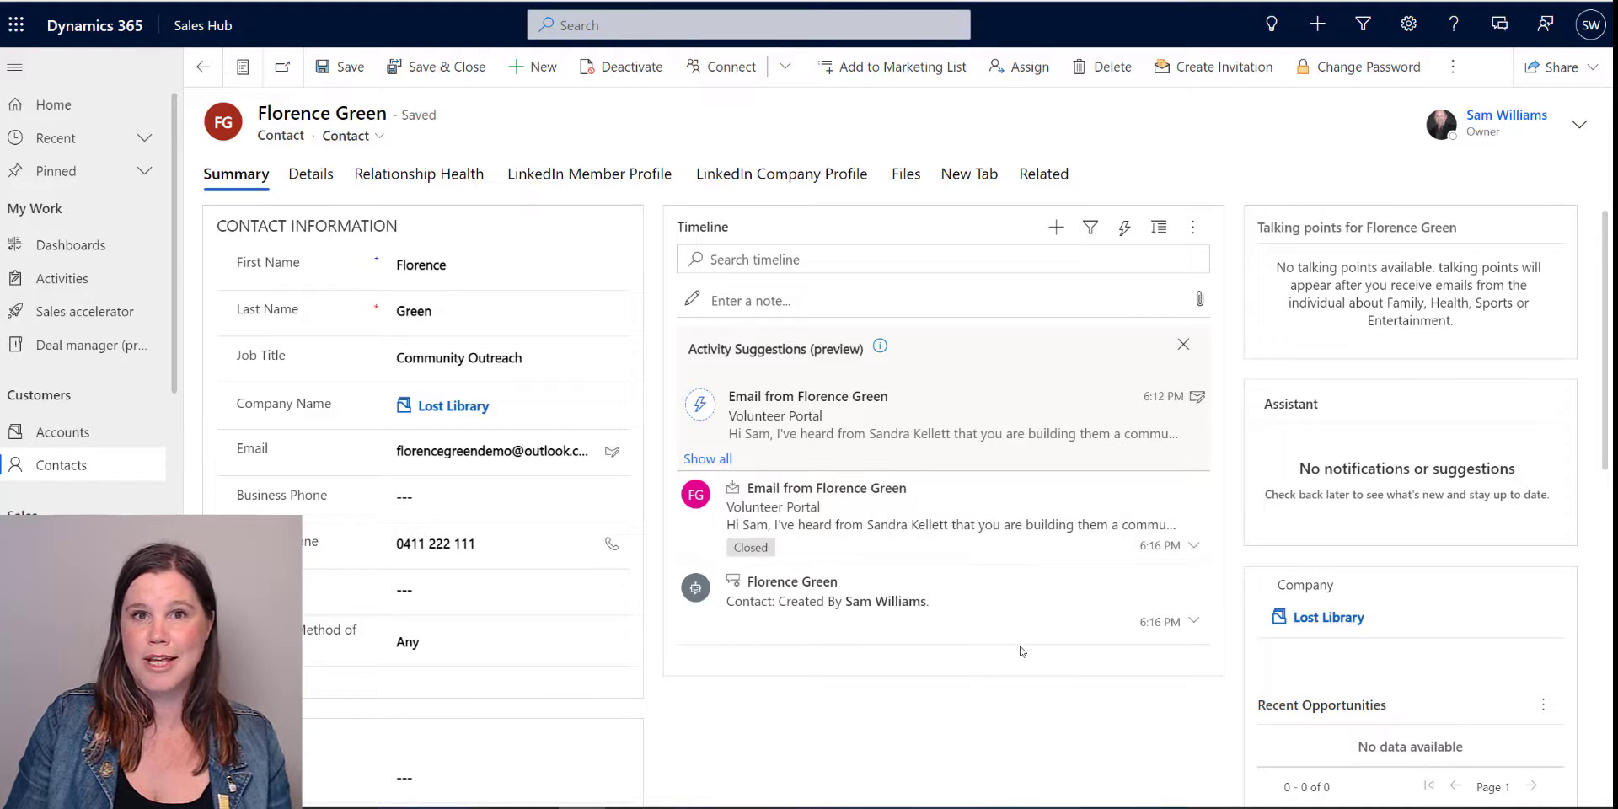
left_click(1408, 24)
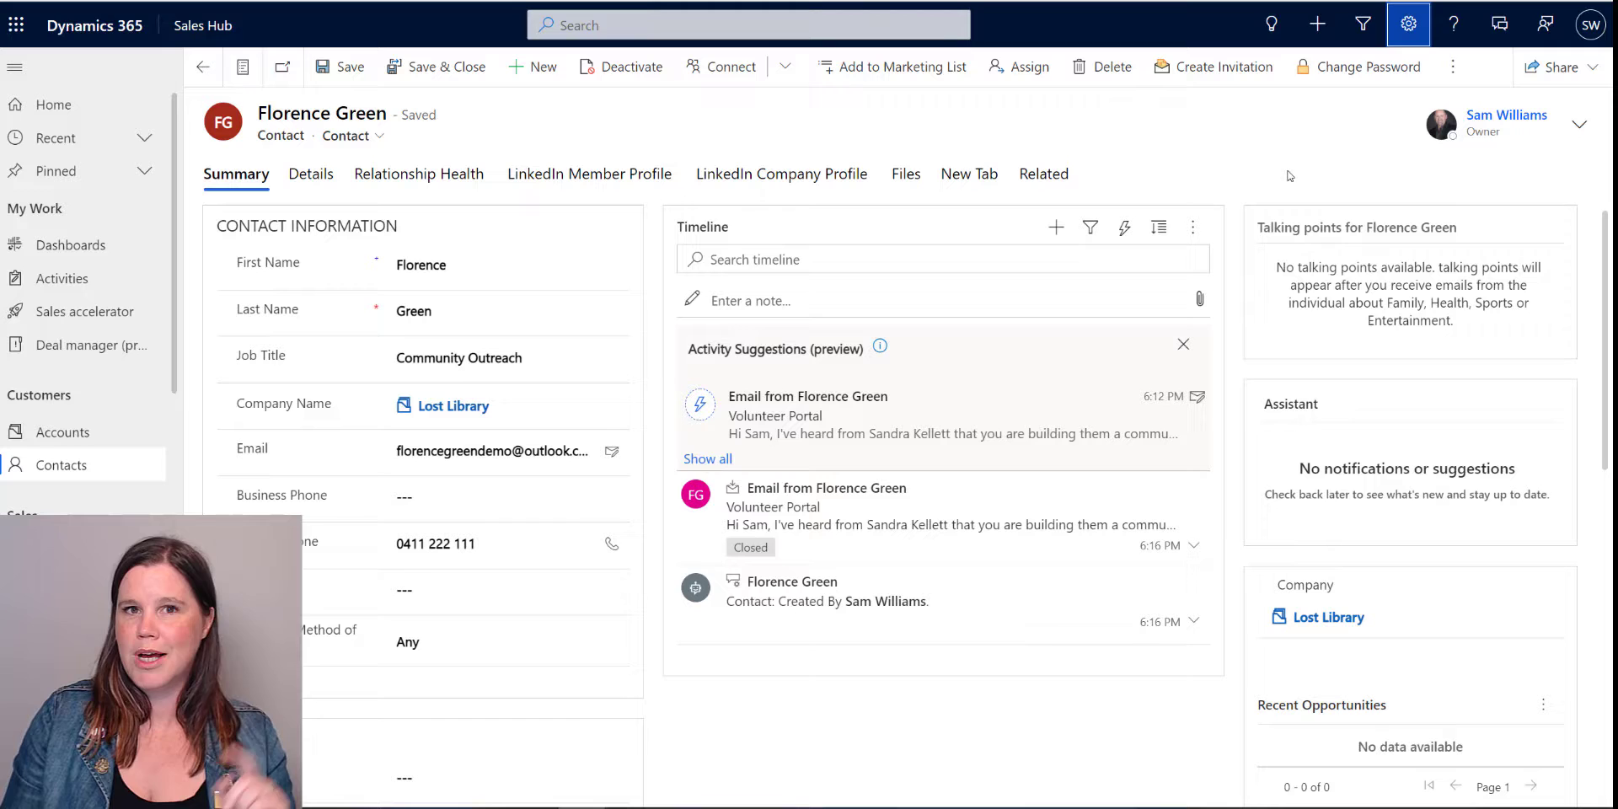
- Check the Email tab of Personalization Settings, leaving Create records set to Contacts
left_click(1403, 34)
left_click(1248, 91)
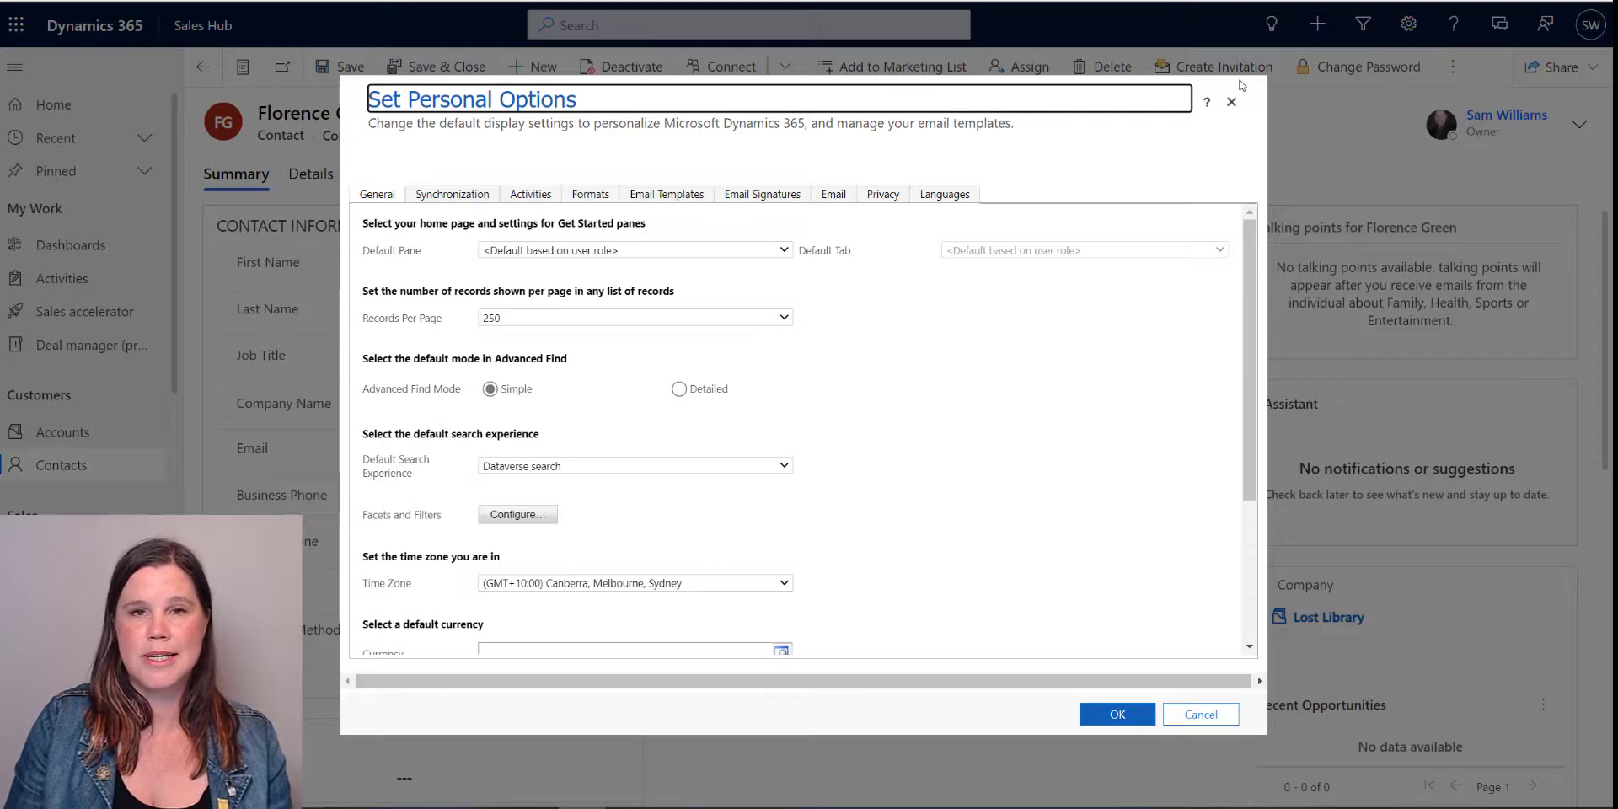
left_click(834, 194)
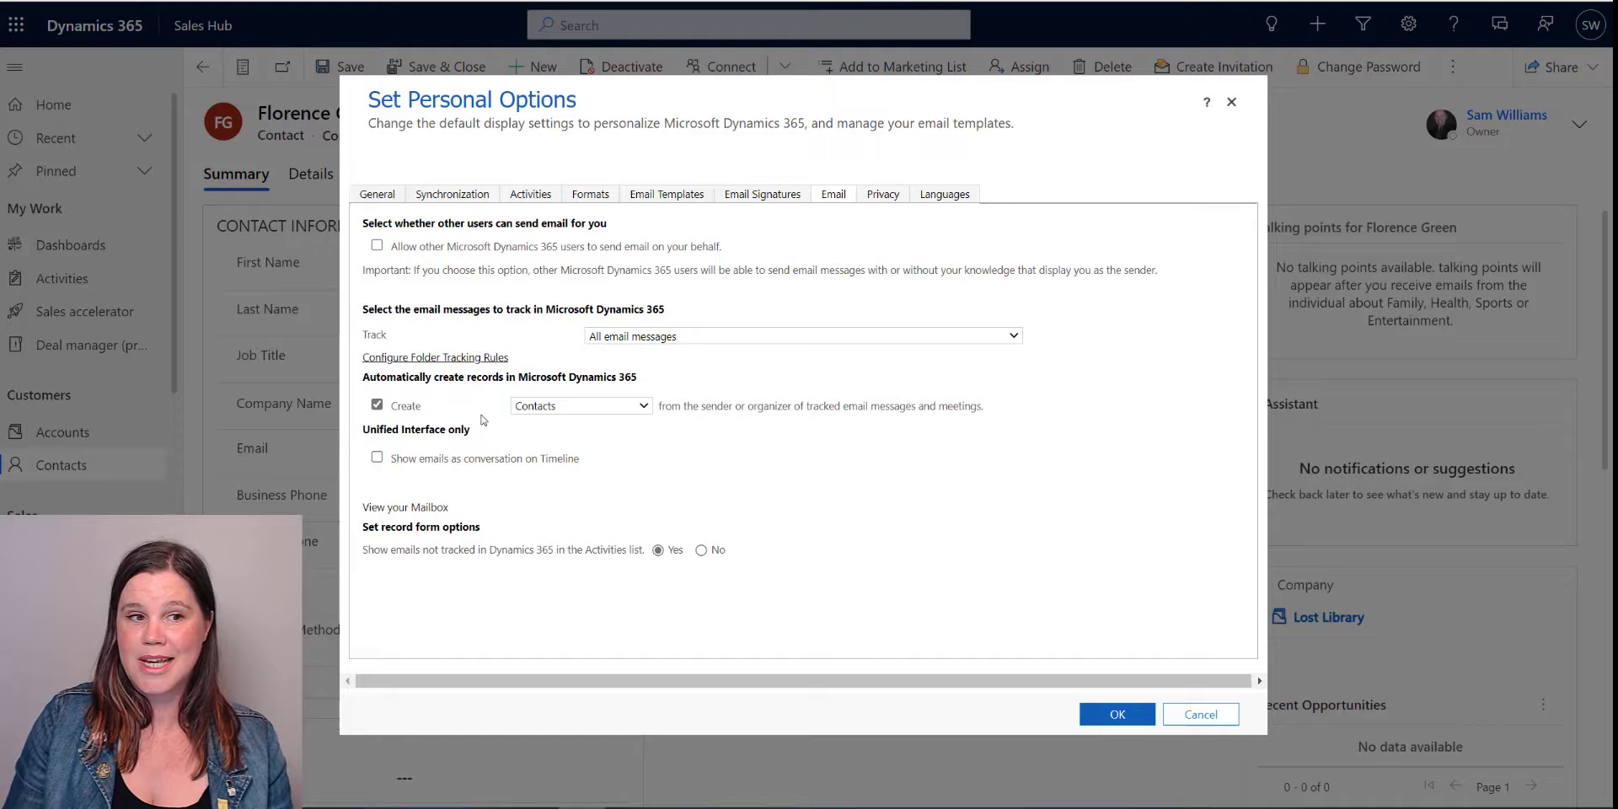
left_click(554, 408)
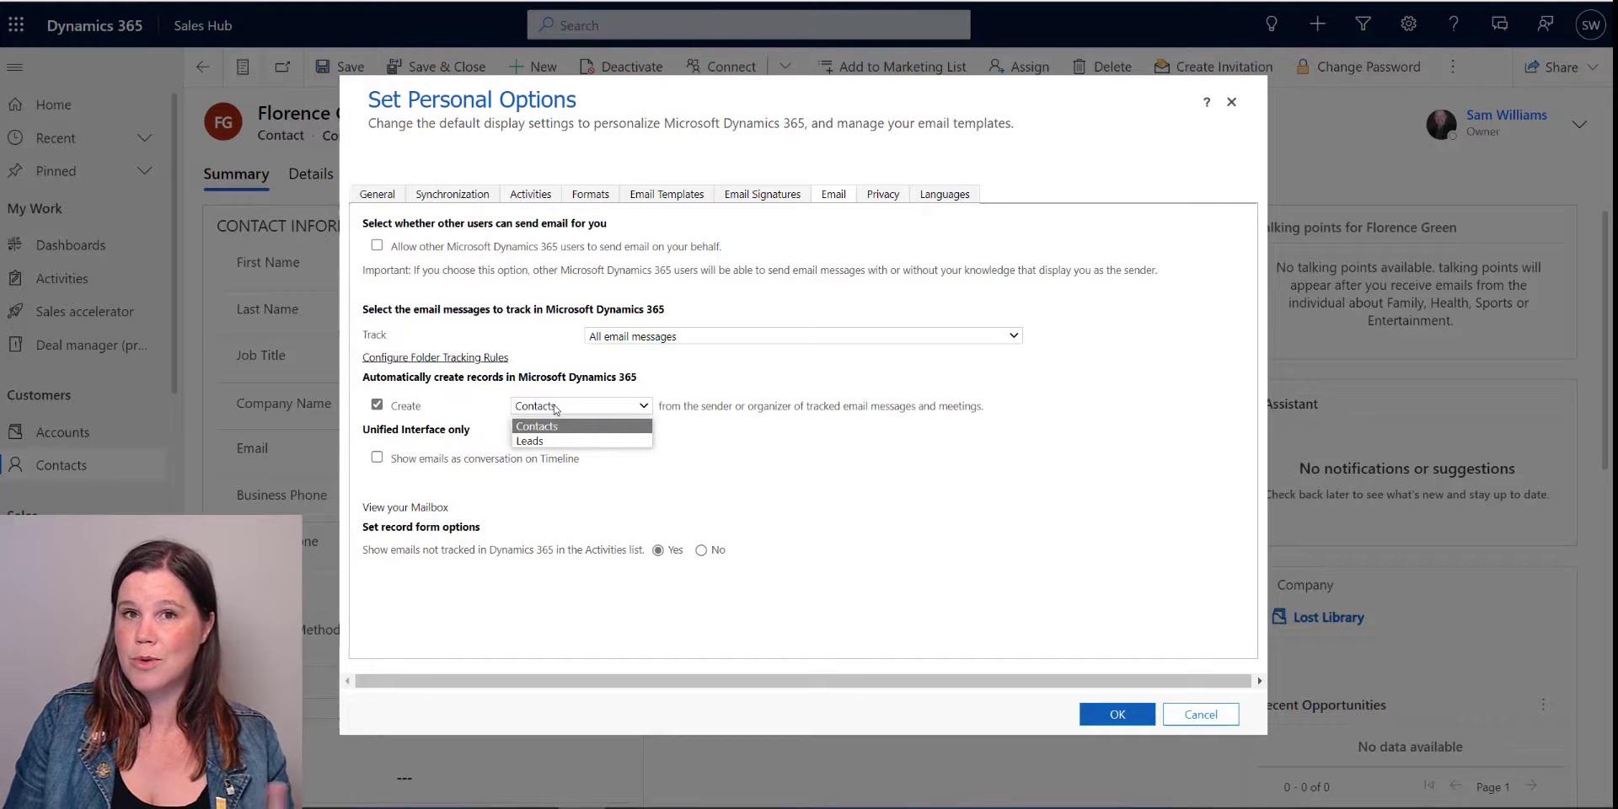
left_click(934, 449)
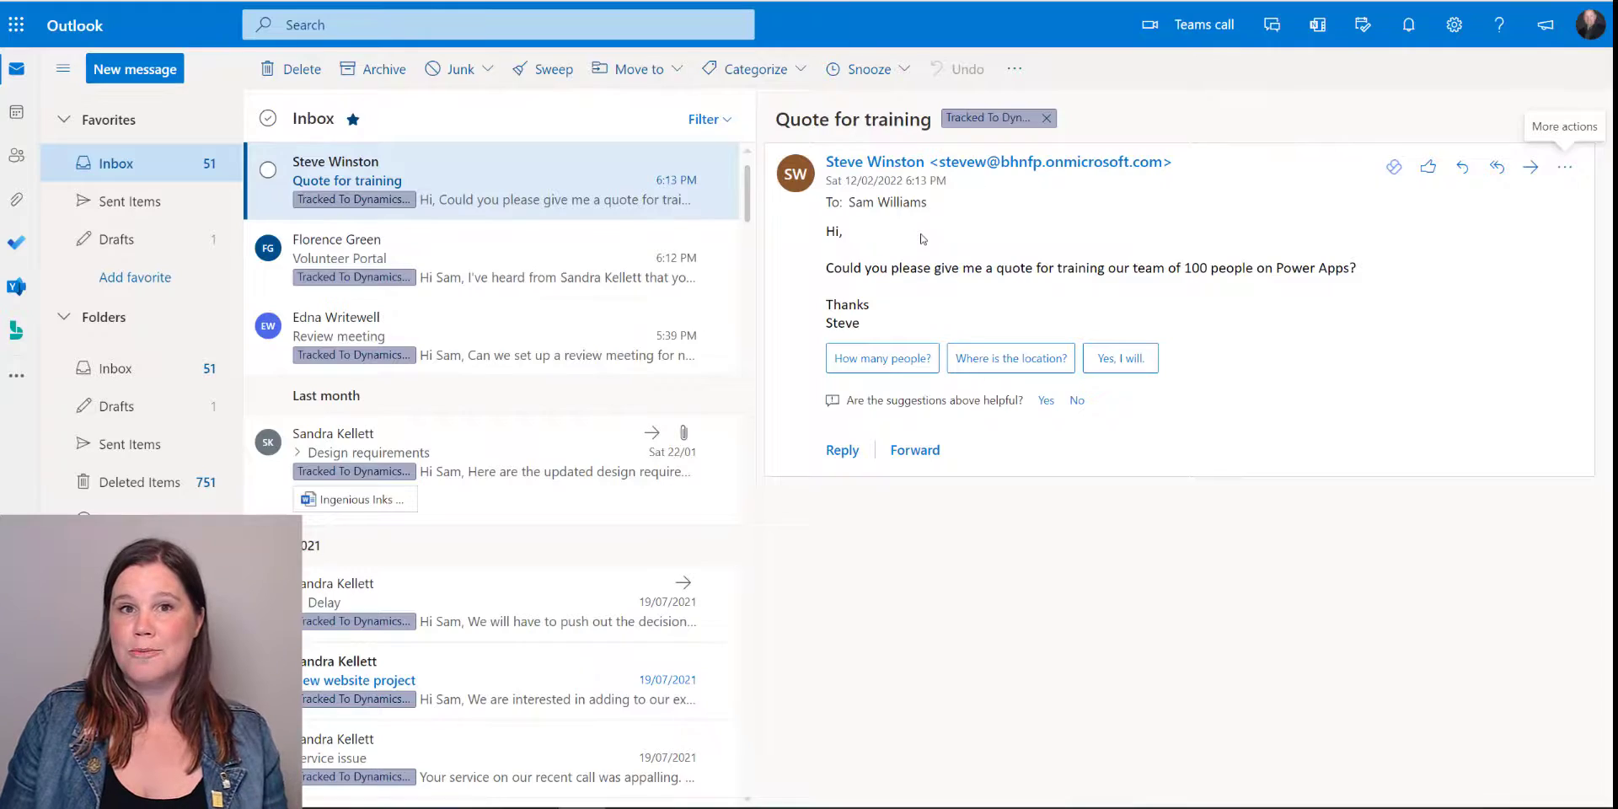
left_click(1565, 167)
left_click(1449, 652)
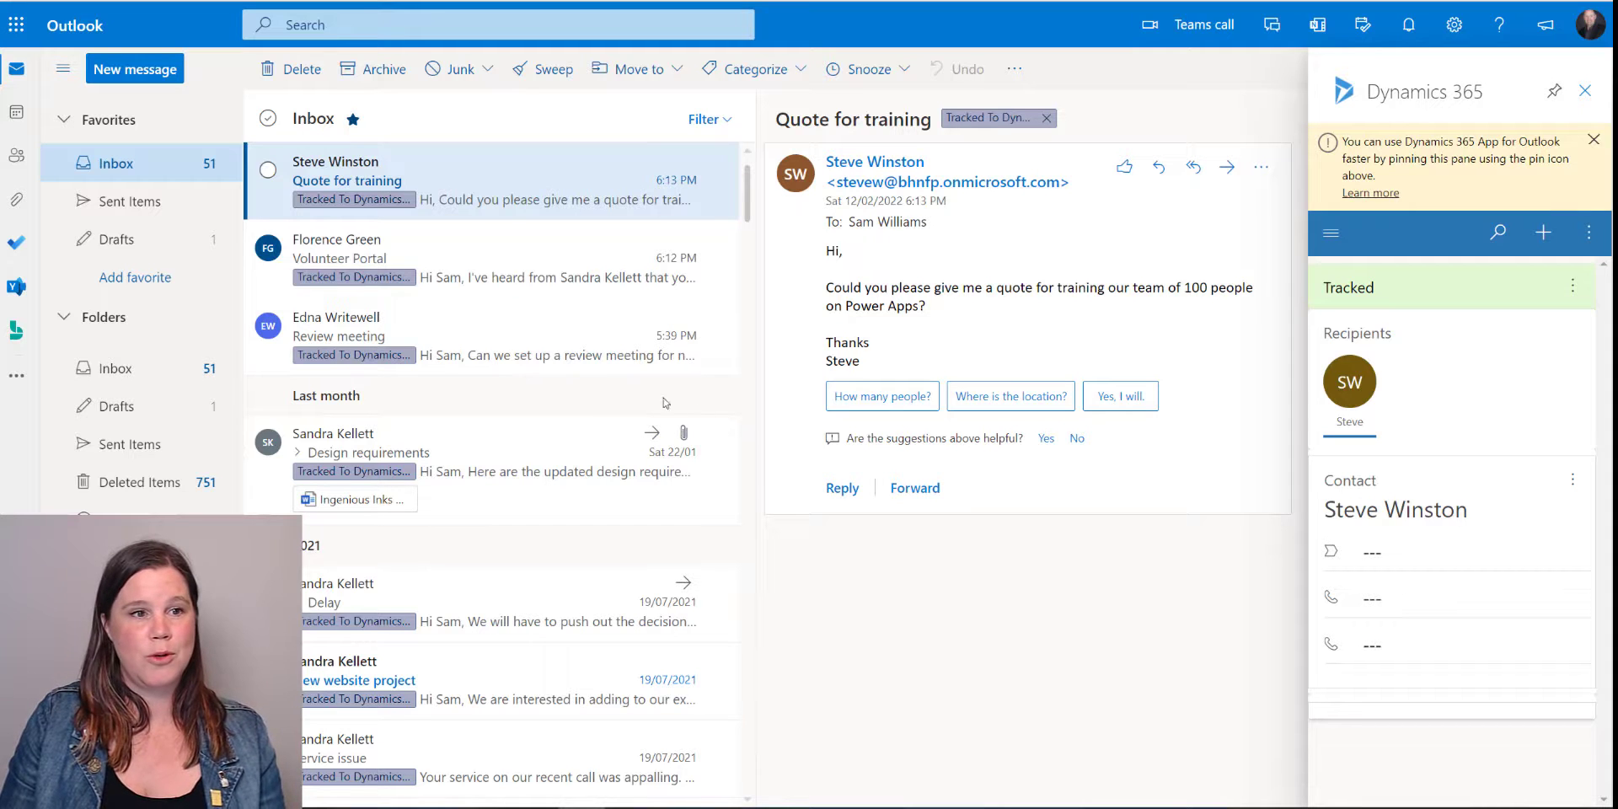
- Open Edna Writewell's Review meeting email, dismiss the pinning tip, and view her Ingenious Inks details
left_click(506, 344)
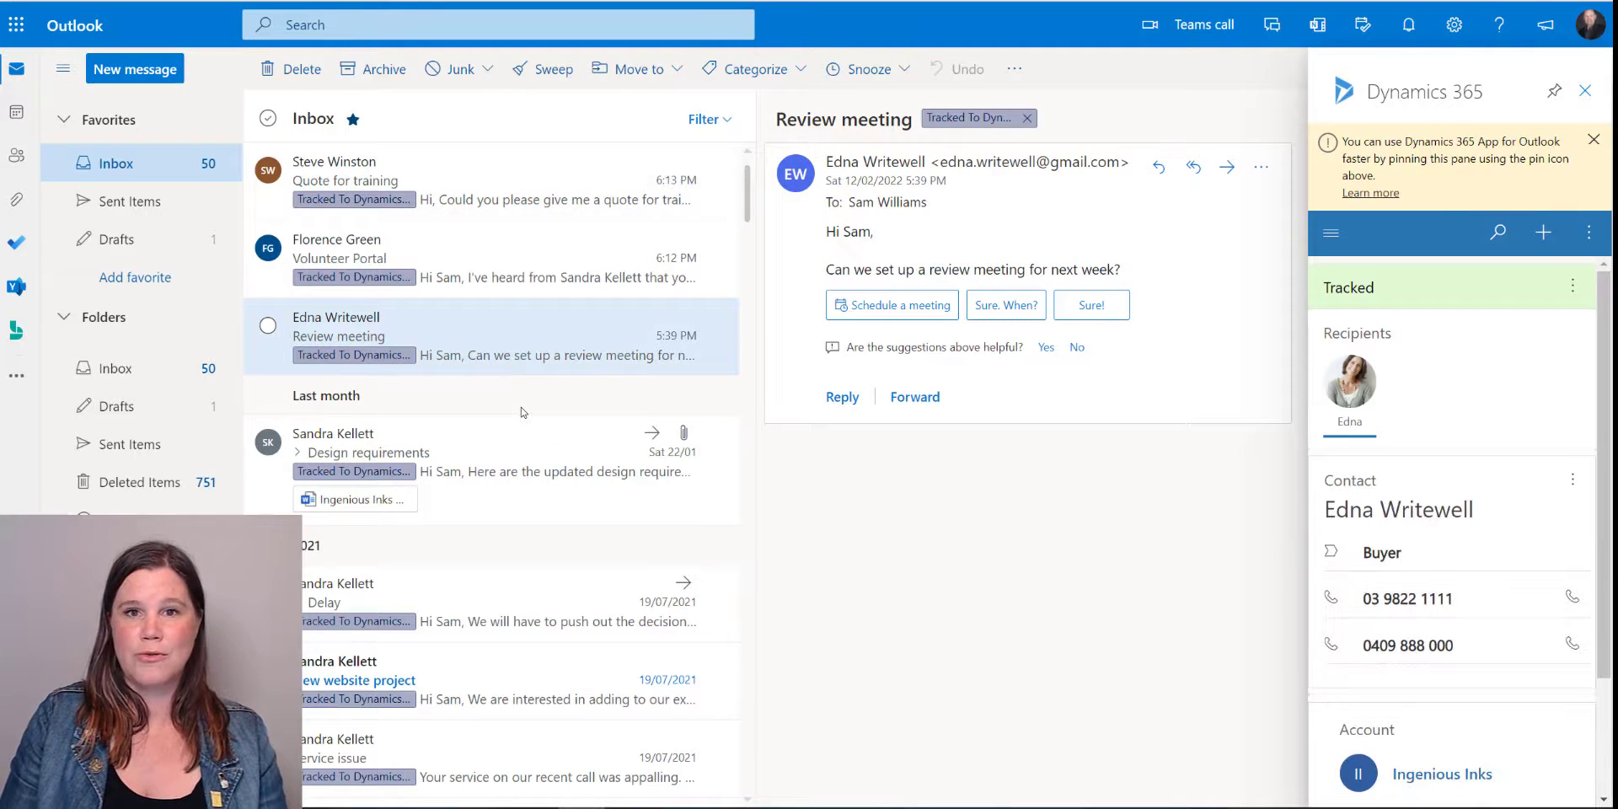
left_click(1593, 141)
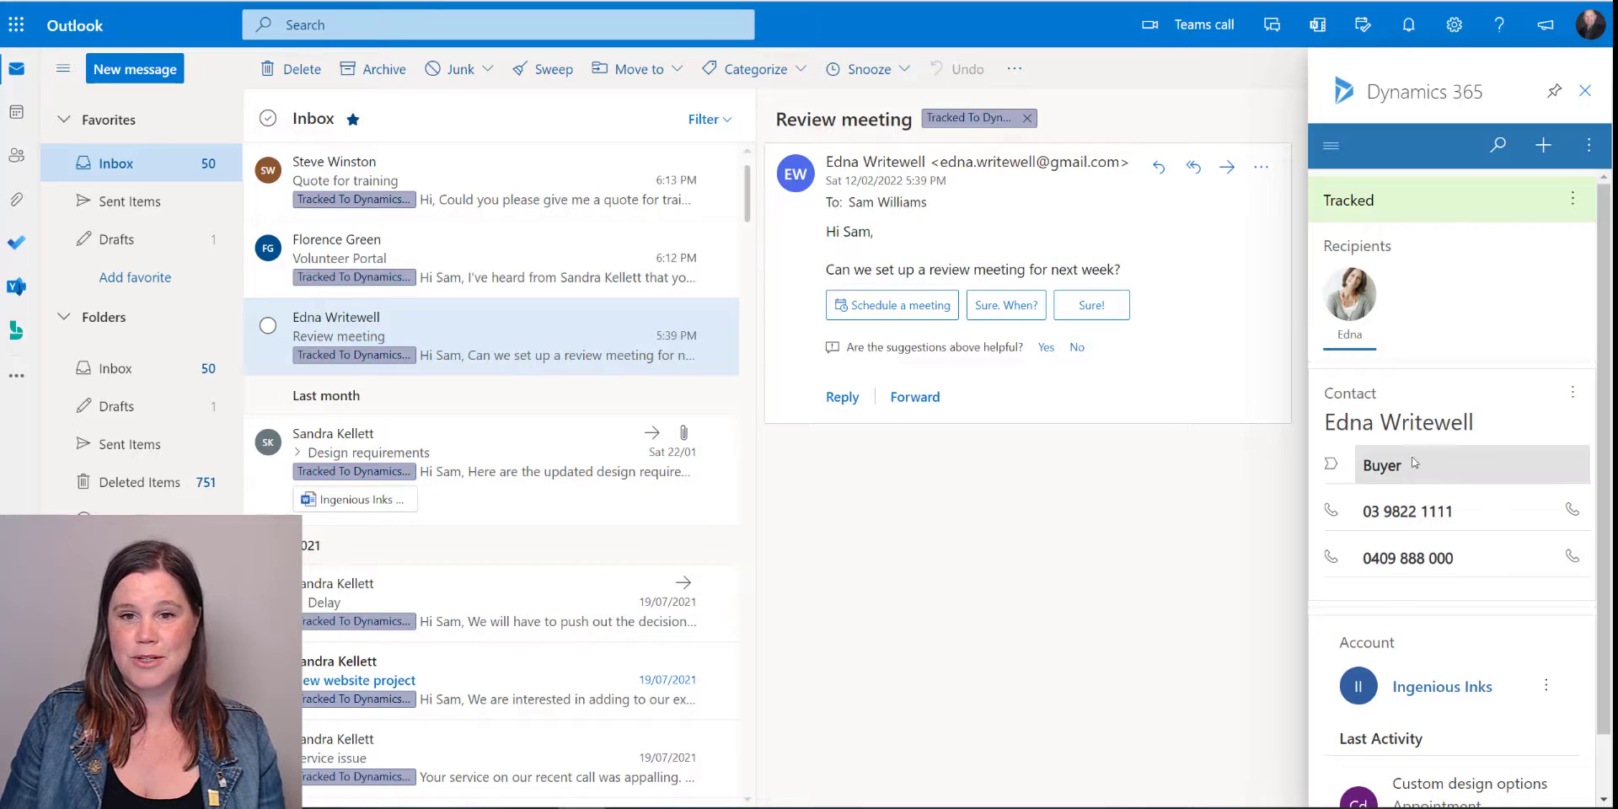
scroll(1418, 459, "down", 1)
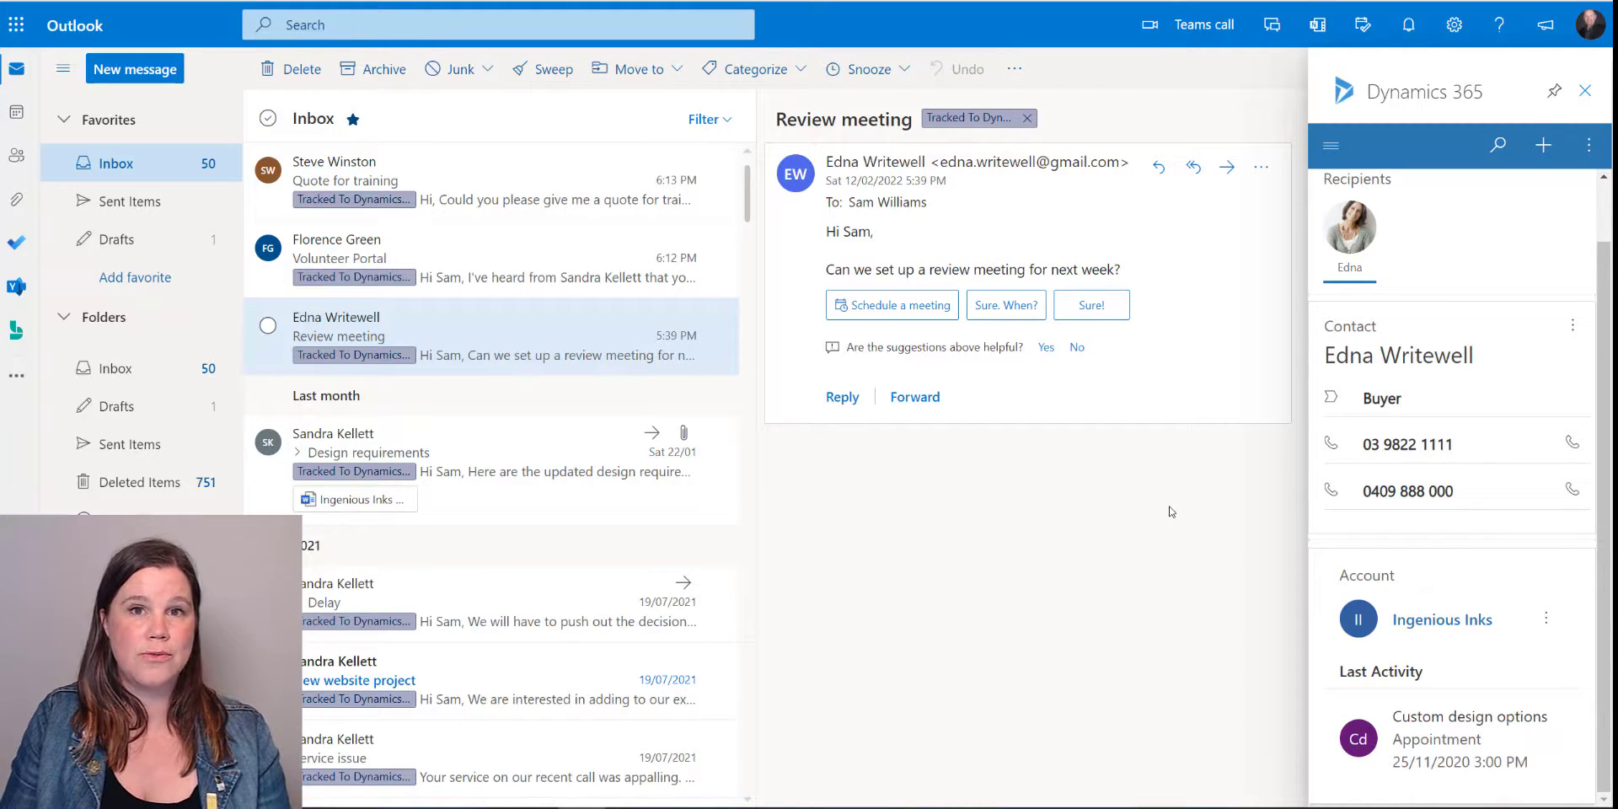
- Open Edna's contact in Dynamics 365 and start a new appointment from her timeline
left_click(1572, 328)
left_click(1390, 423)
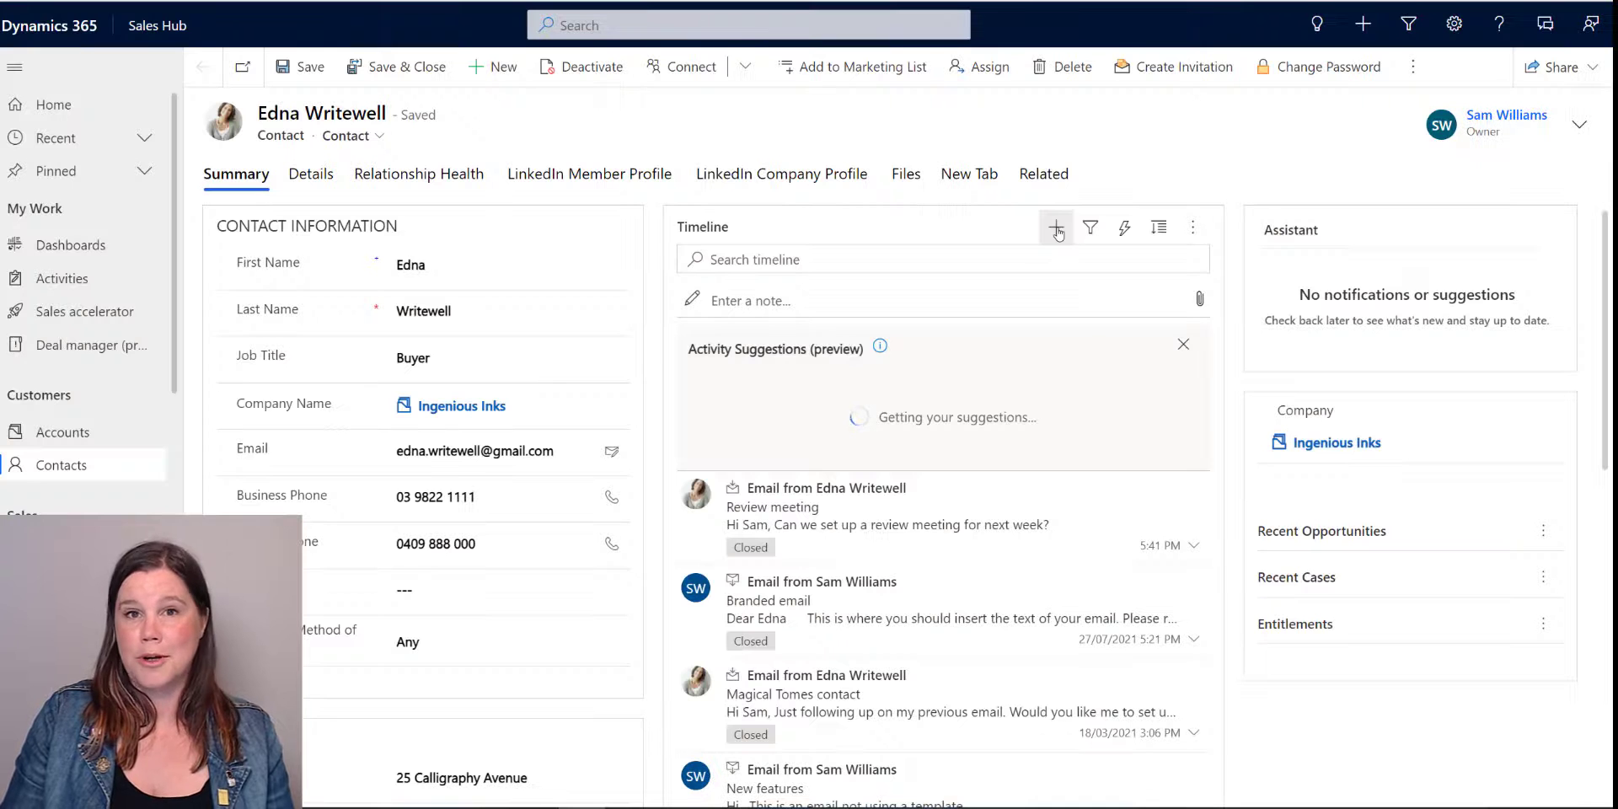
left_click(1055, 227)
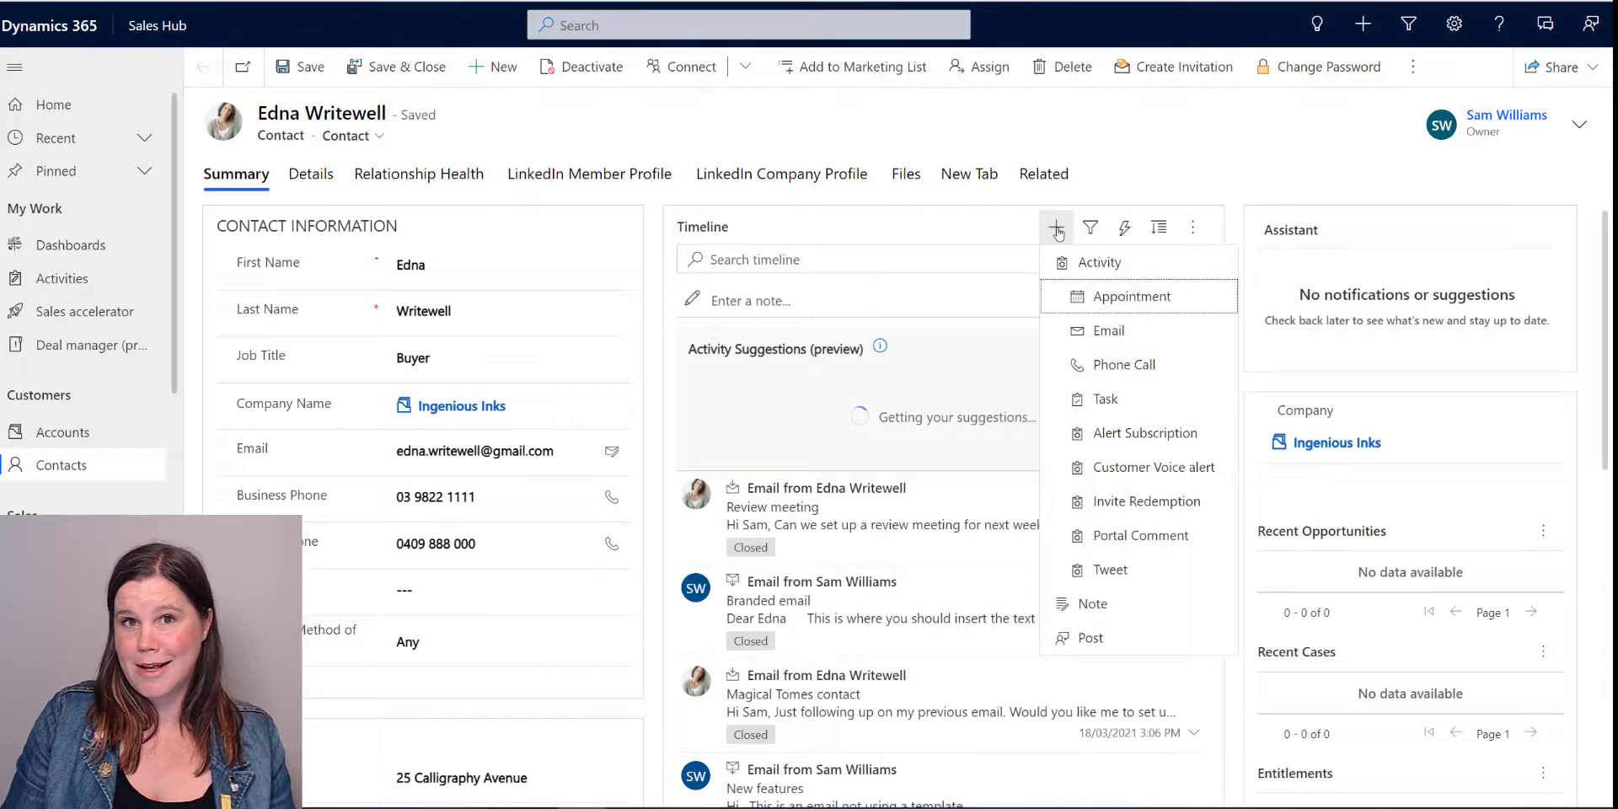
left_click(1096, 300)
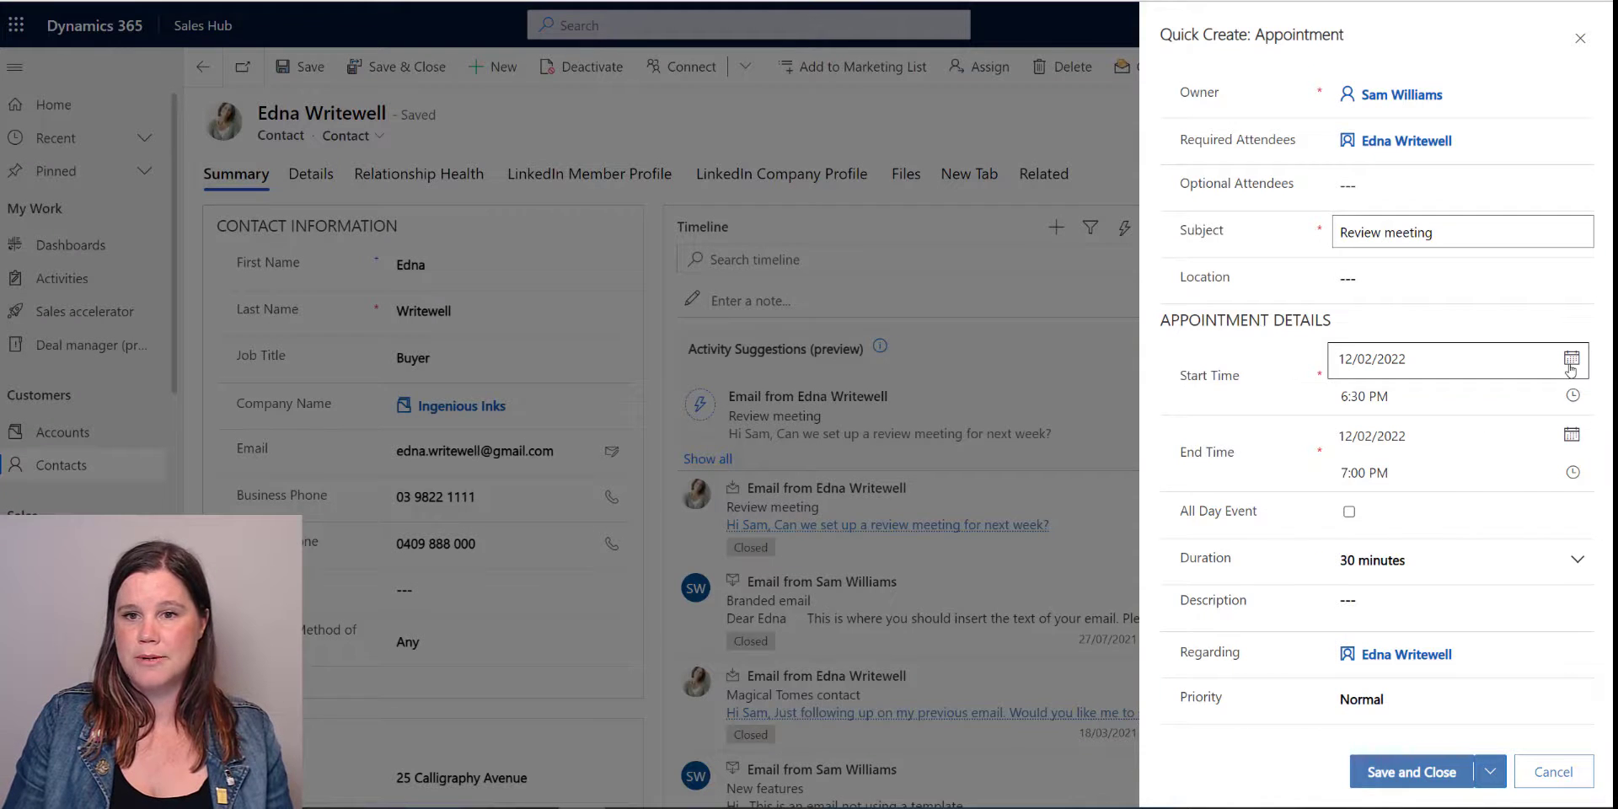
- Set the appointment start to 15/02/2022 at 4:00 PM and save and close it
left_click(1570, 358)
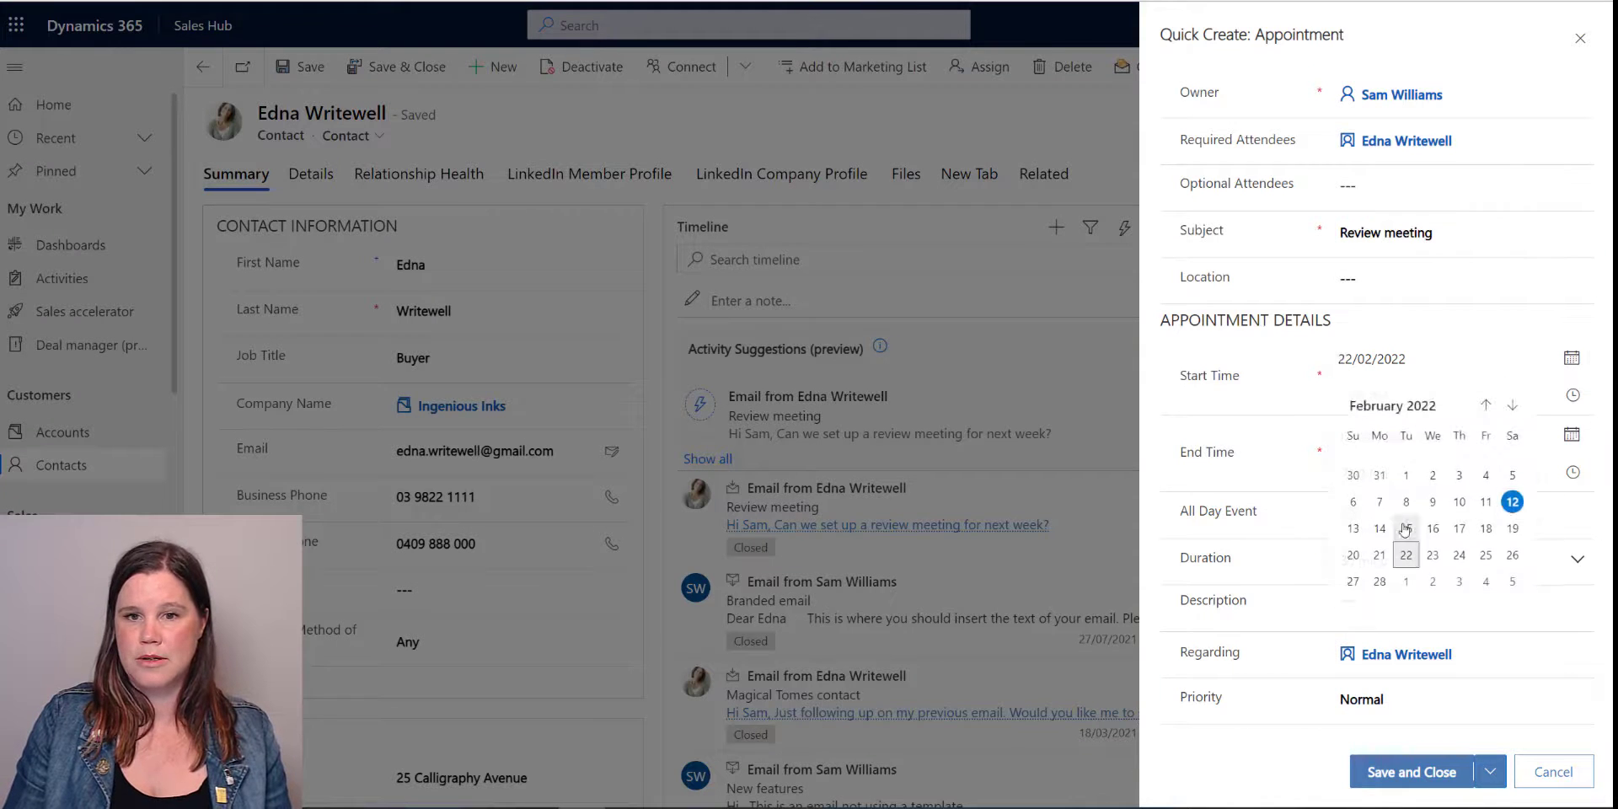
left_click(1405, 529)
left_click(1572, 395)
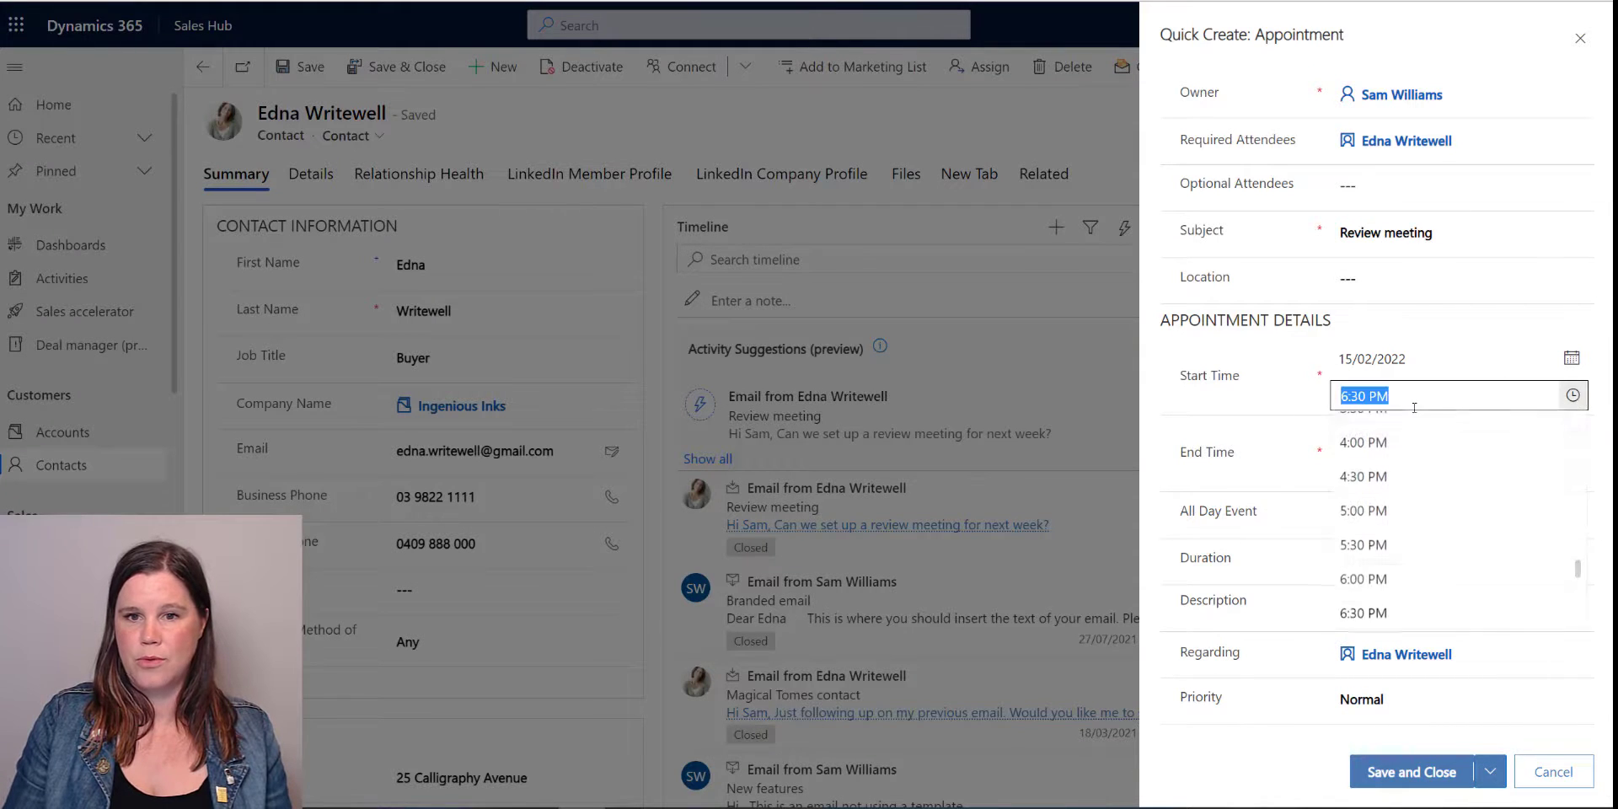
left_click(1354, 444)
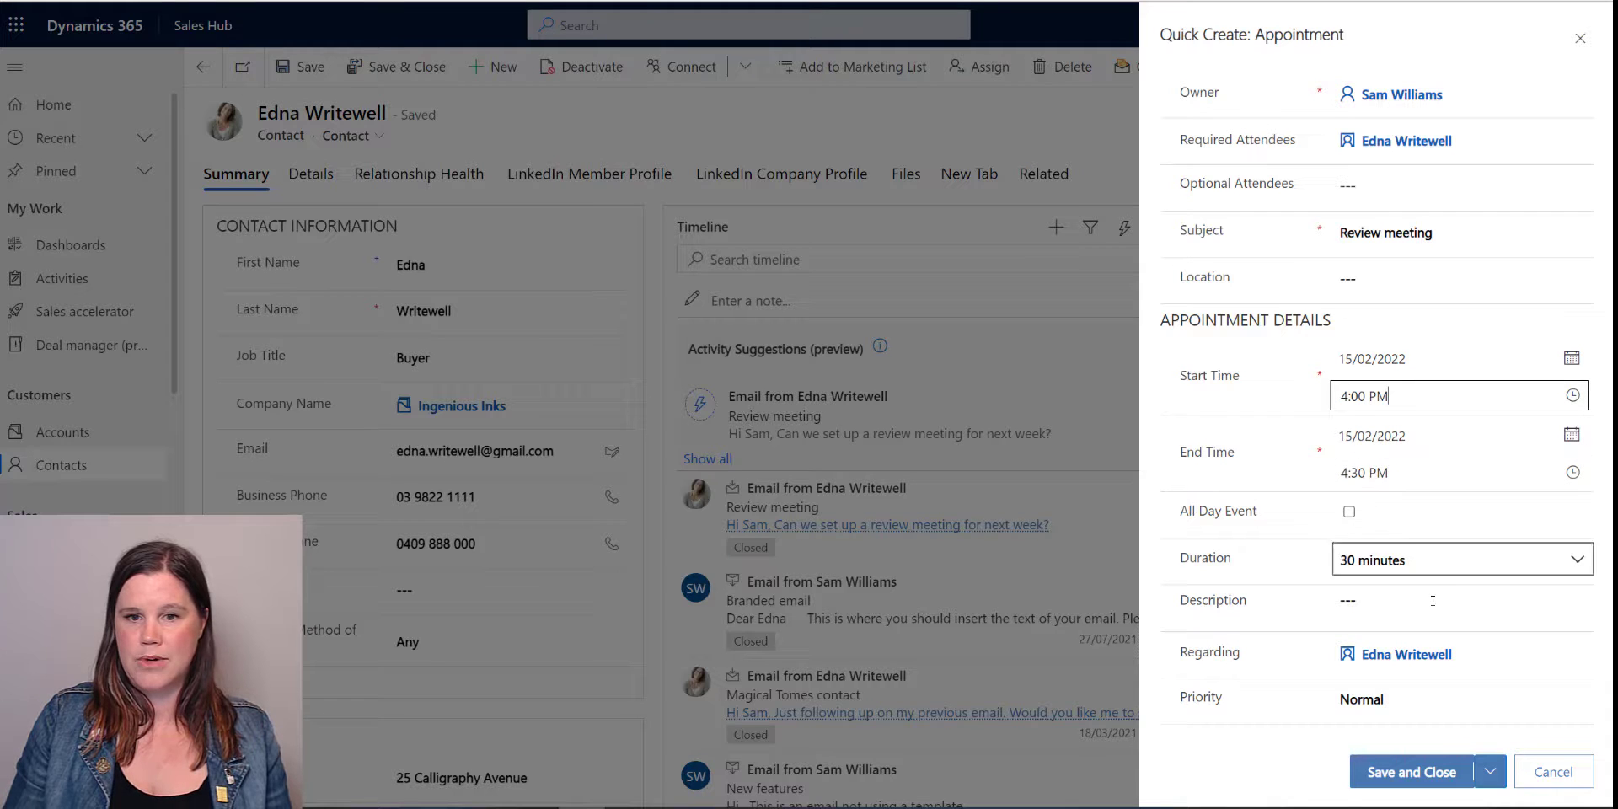
left_click(1394, 771)
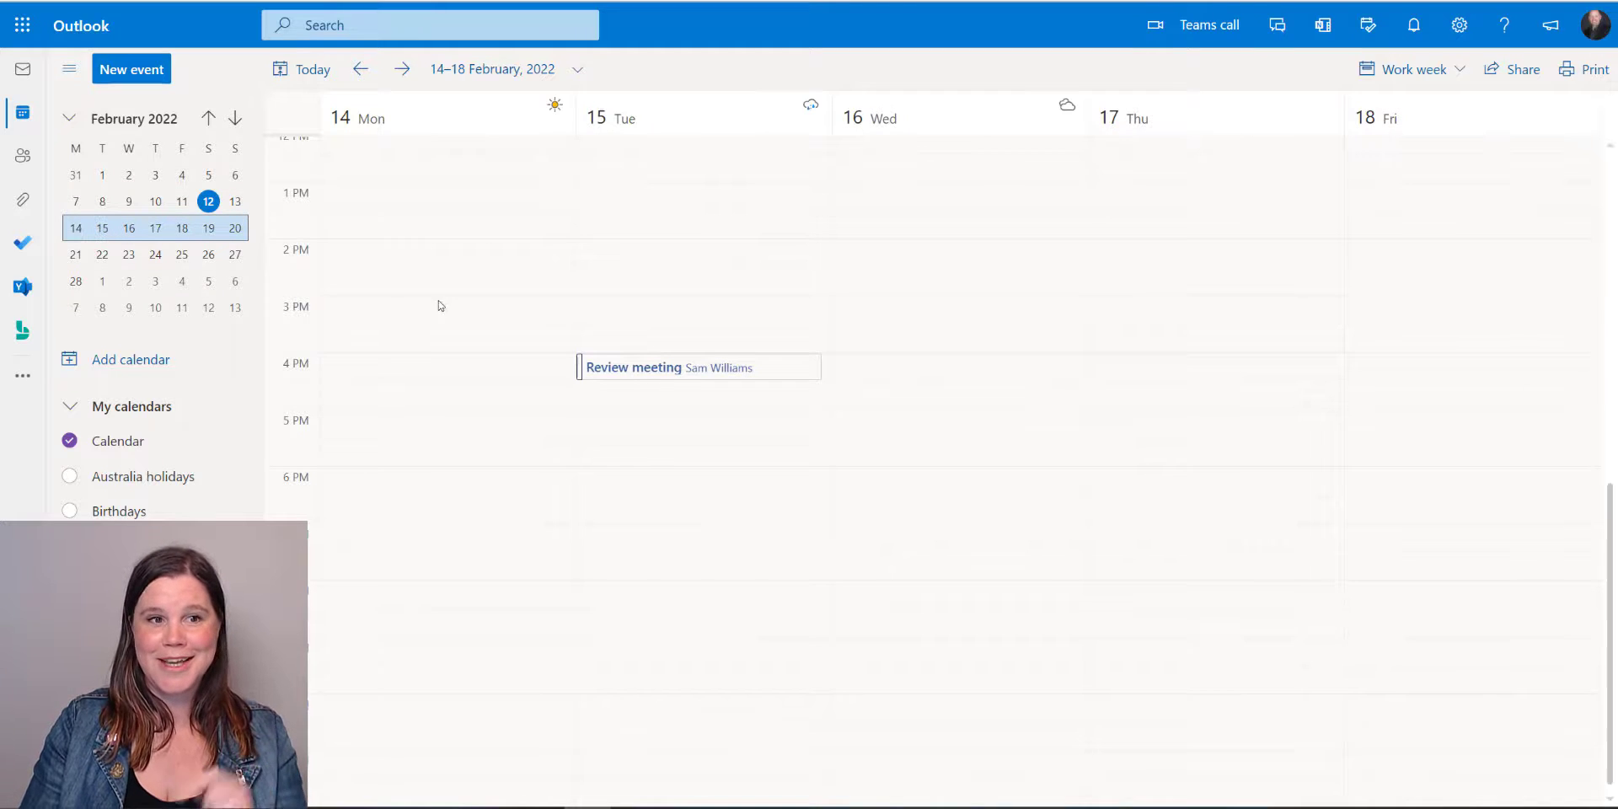
left_click(605, 367)
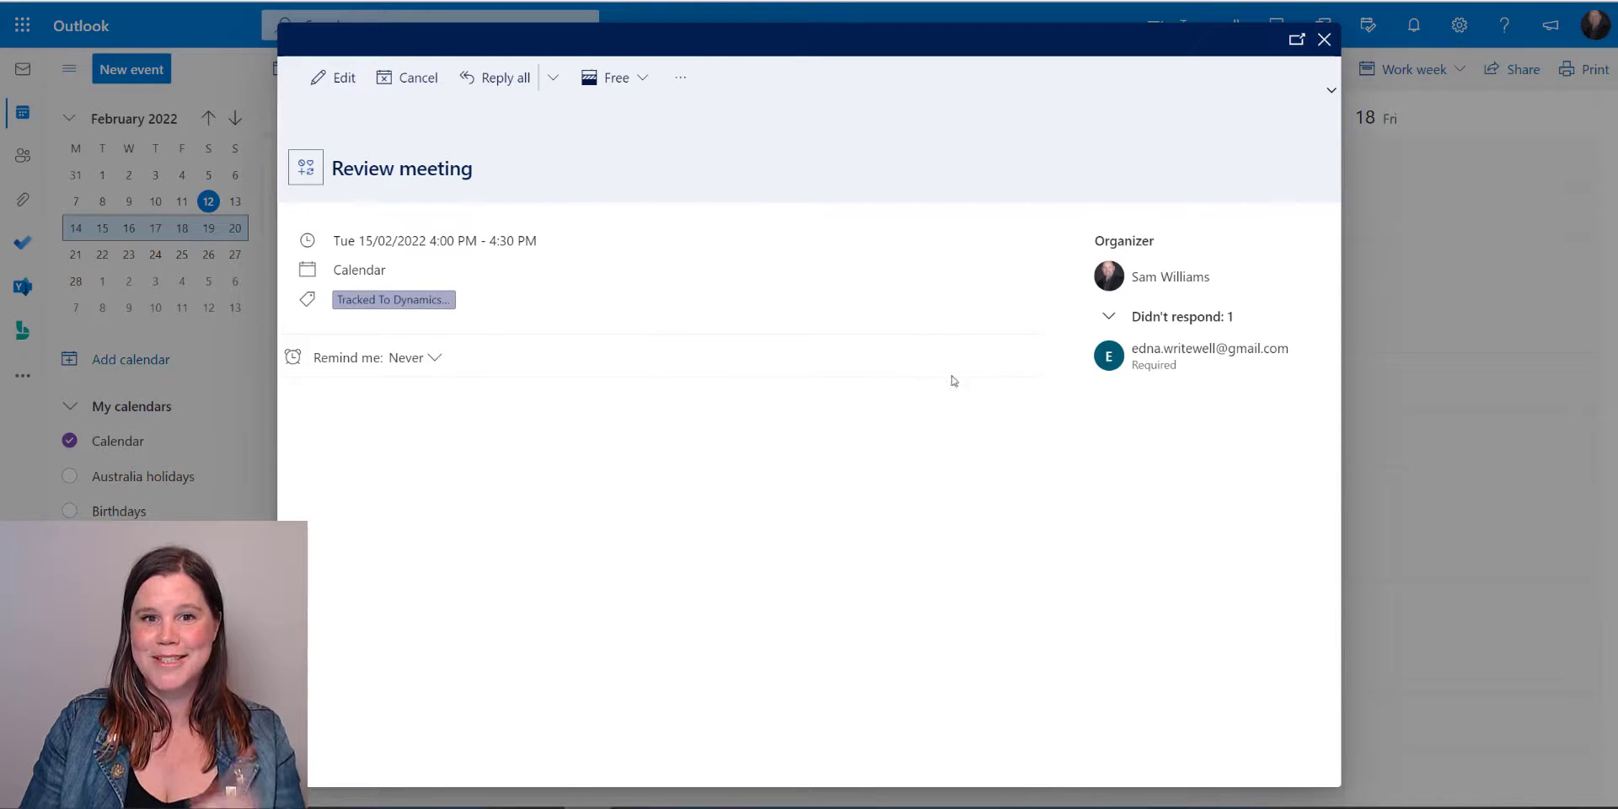
left_click(1324, 41)
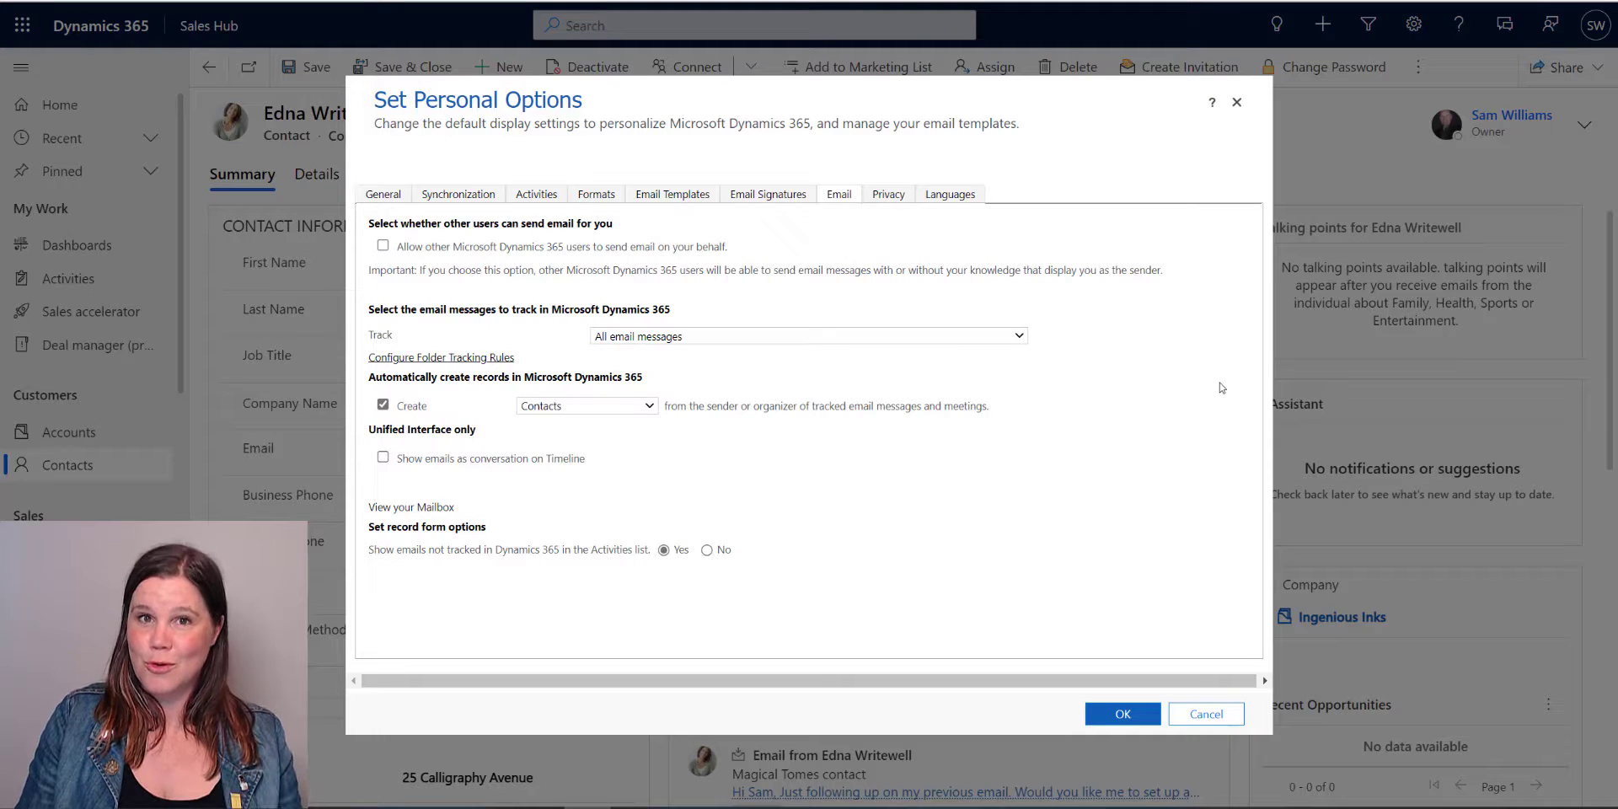
- Show the Track dropdown choices in the personal options Email tab
left_click(727, 337)
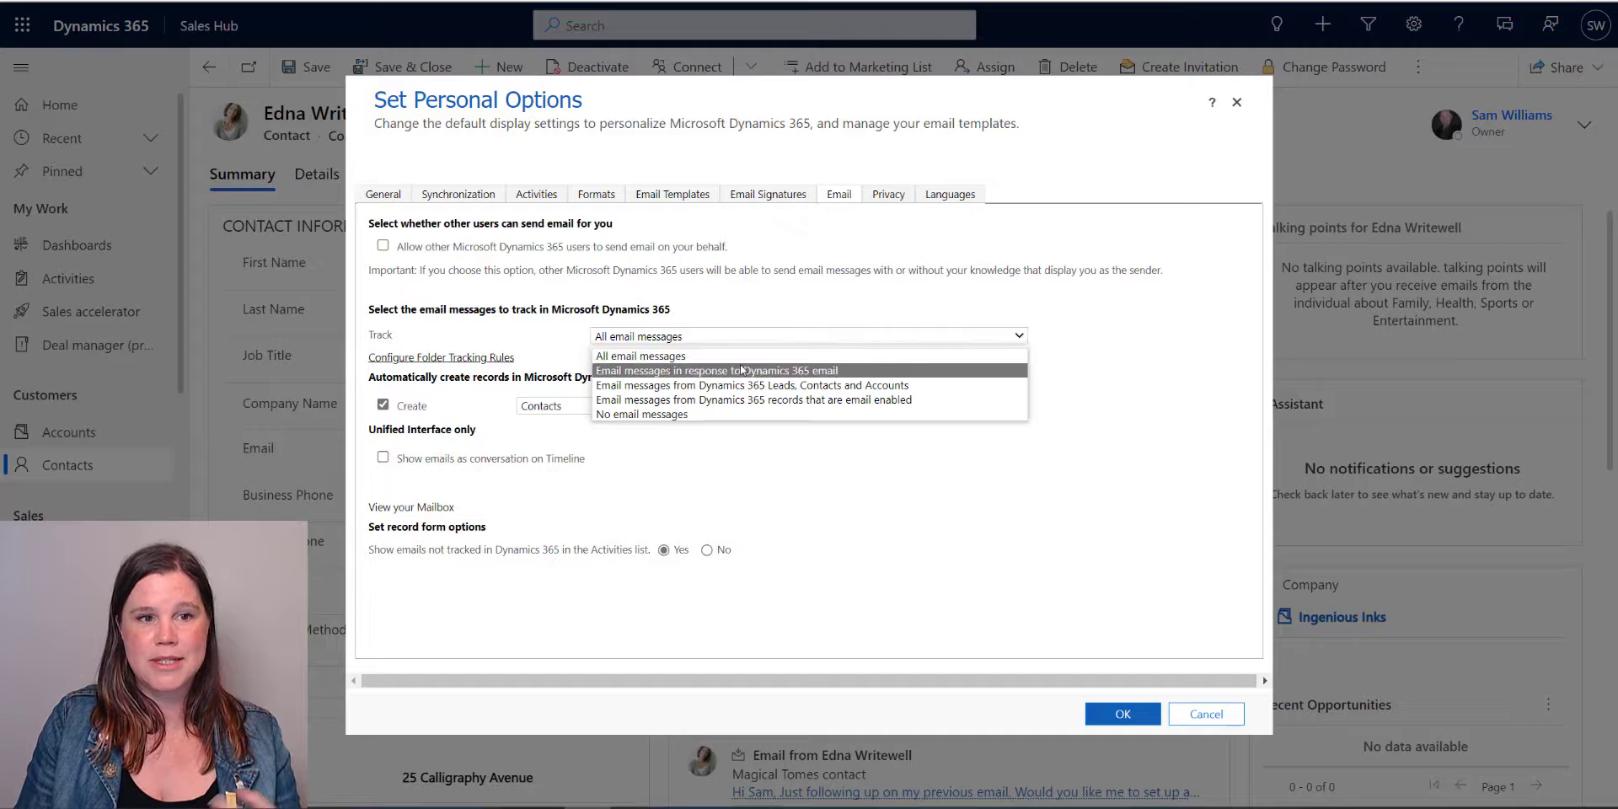